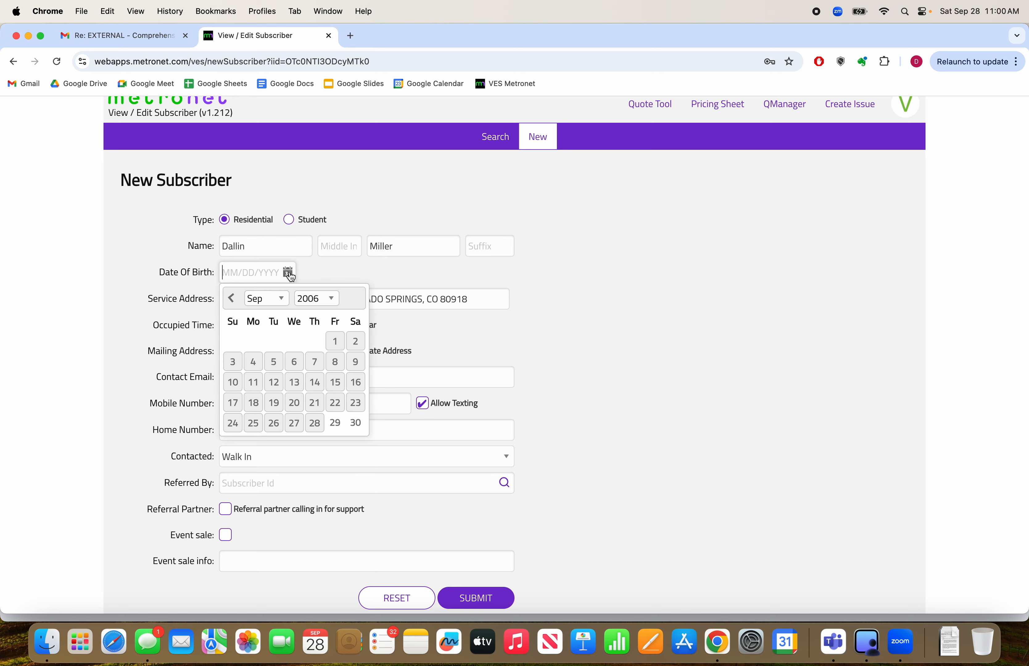
Pick the customer's date of birth from the calendar and submit the new subscriber form
left_click(326, 270)
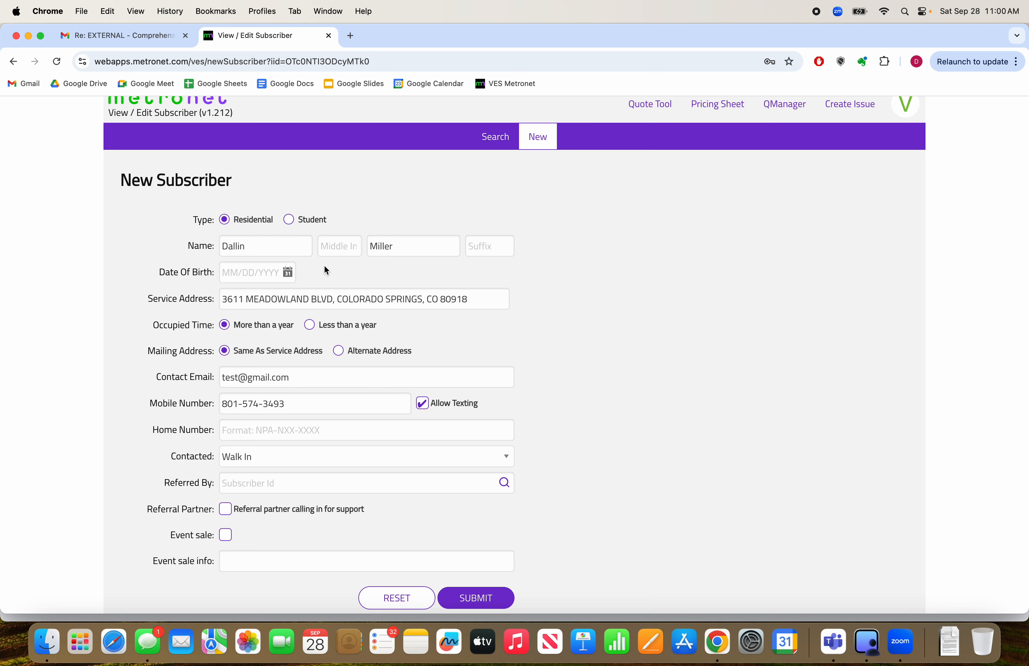
scroll(325, 271, "up", 1)
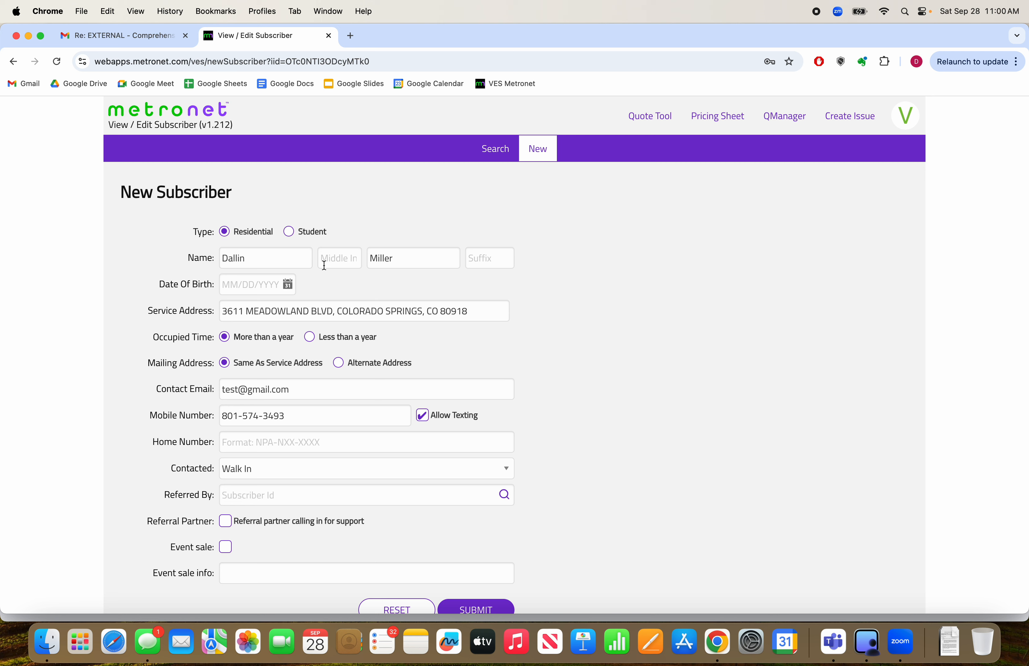
left_click(288, 284)
left_click(294, 393)
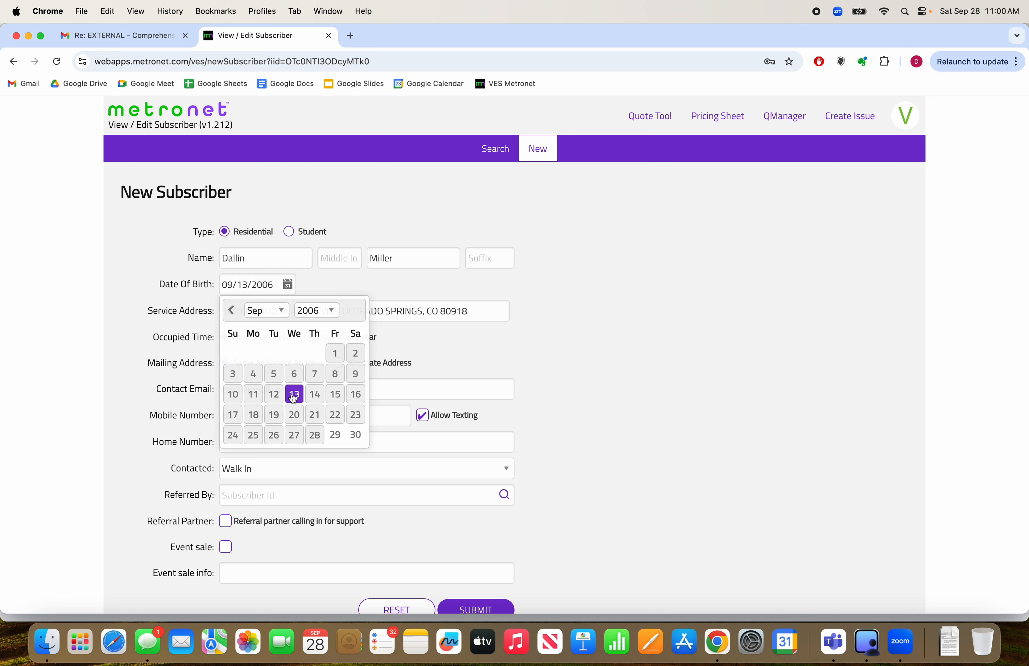
scroll(560, 493, "down", 1)
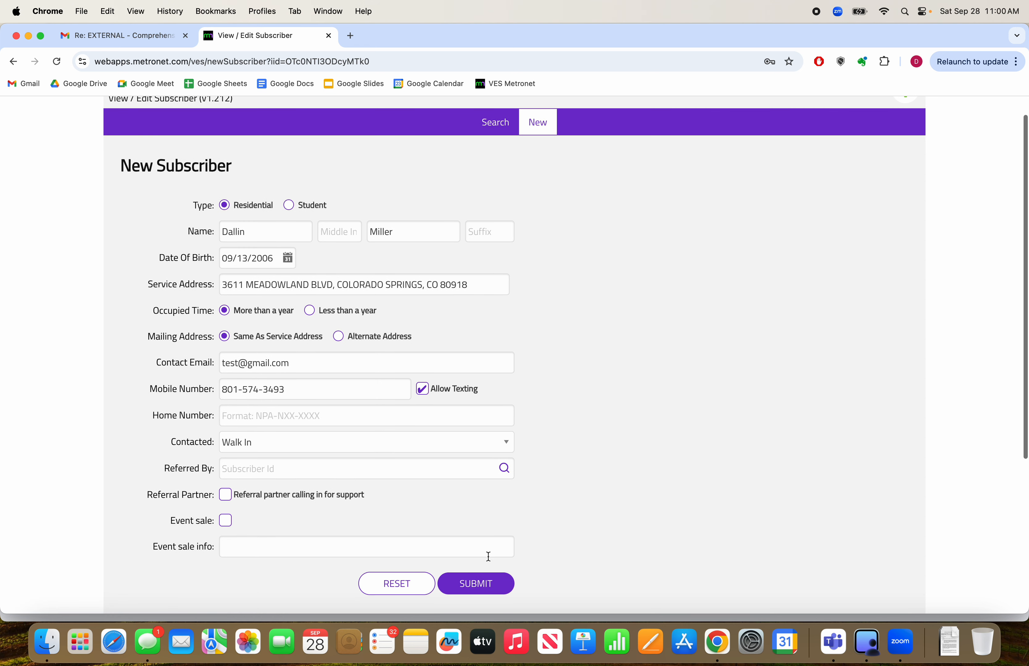
left_click(481, 587)
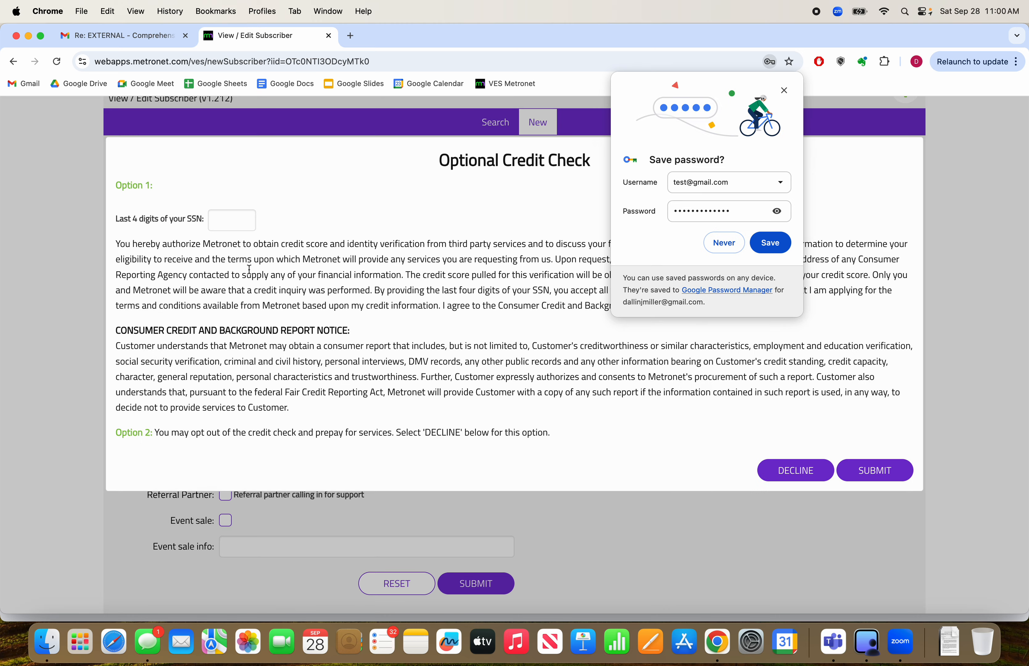
Dismiss the offer to save a password and decline the optional credit check
left_click(784, 90)
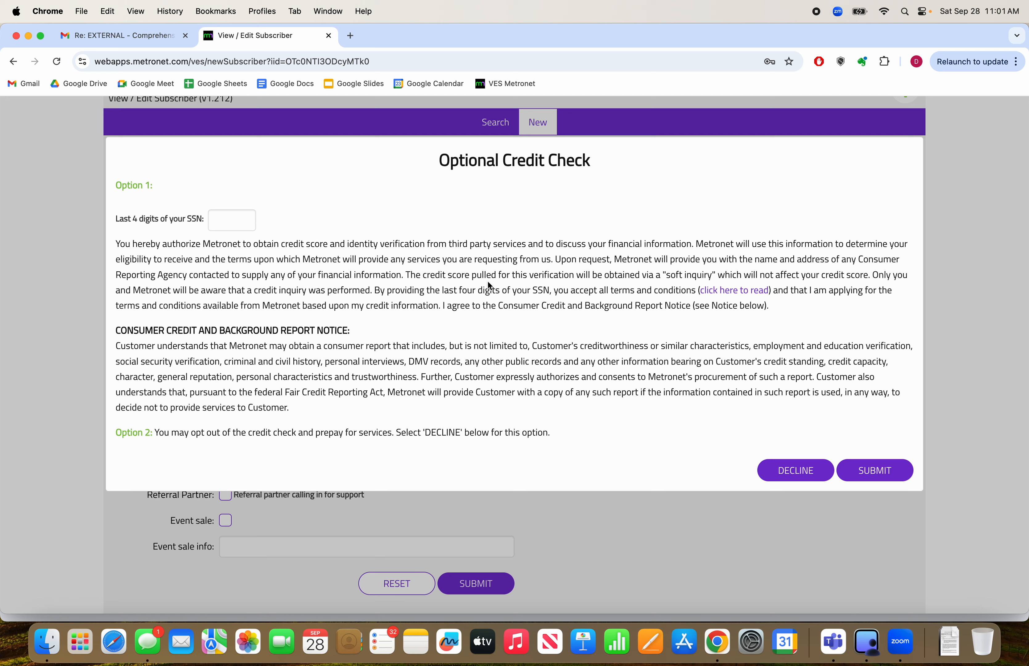
left_click(225, 224)
left_click(301, 203)
left_click(790, 477)
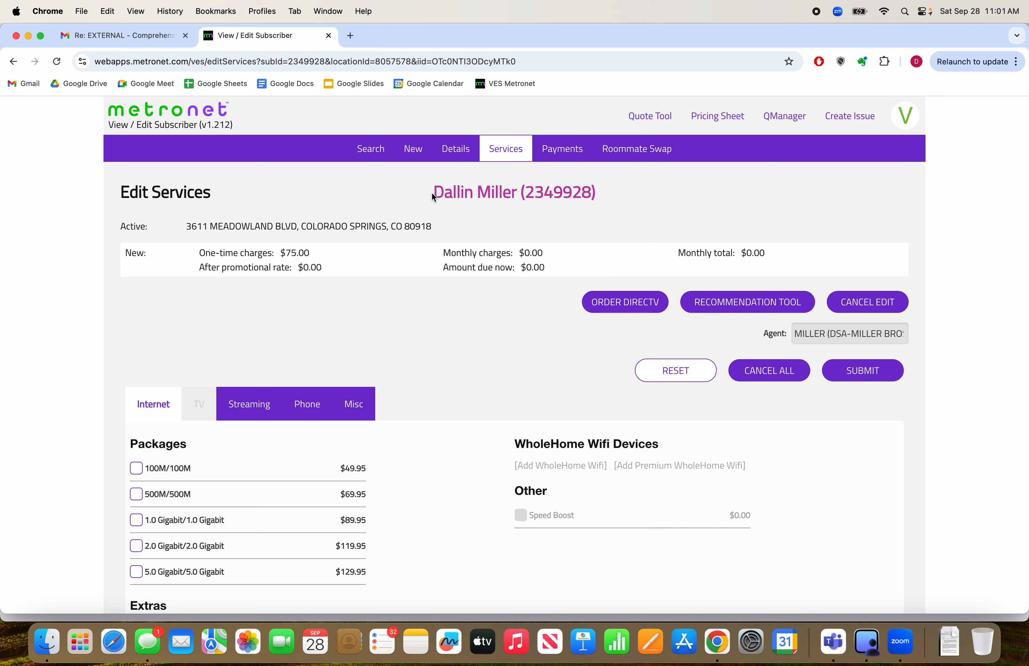
Examine the page title and the subscriber's name and account number in the Edit Services heading
left_click_drag(433, 193, 518, 193)
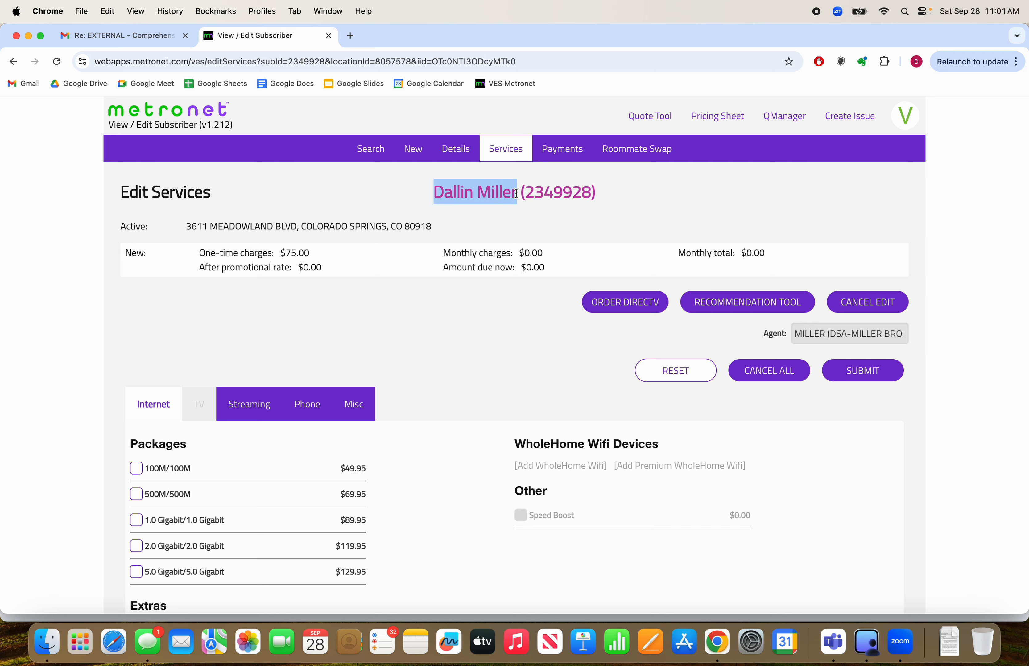
left_click(436, 192)
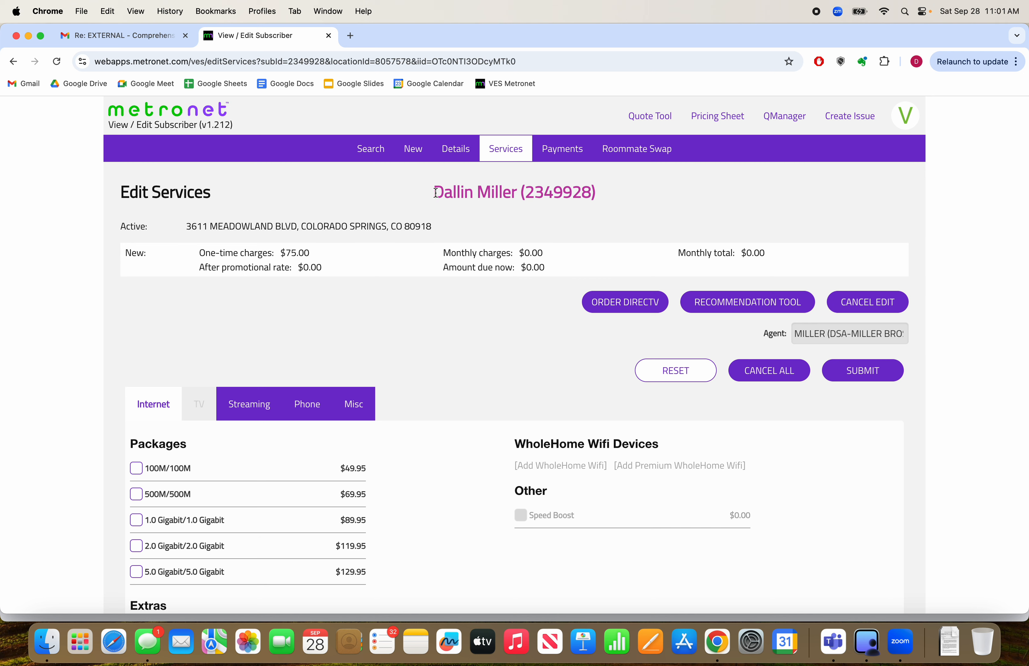
left_click_drag(435, 192, 604, 199)
left_click(604, 199)
left_click_drag(431, 192, 597, 200)
left_click(597, 200)
left_click_drag(212, 195, 121, 193)
left_click(287, 205)
left_click_drag(432, 193, 597, 198)
left_click(598, 201)
Examine the one-time charges in the new order's price summary
scroll(514, 392, "down", 3)
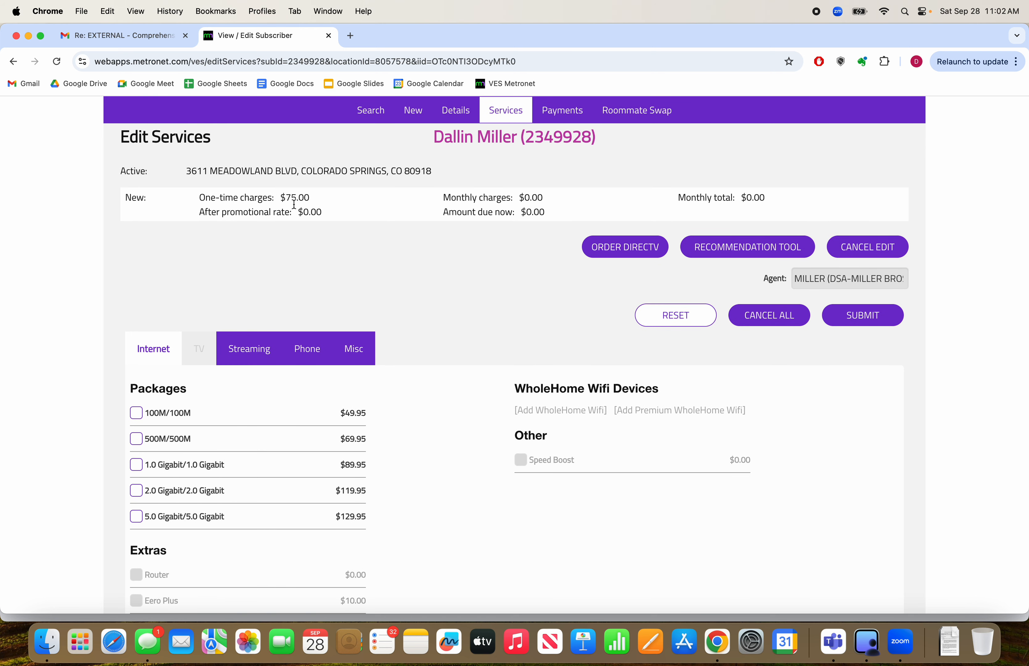
mouse_move(285, 198)
left_mouse_down()
mouse_move(314, 205)
mouse_move(286, 197)
left_mouse_up()
left_click(321, 197)
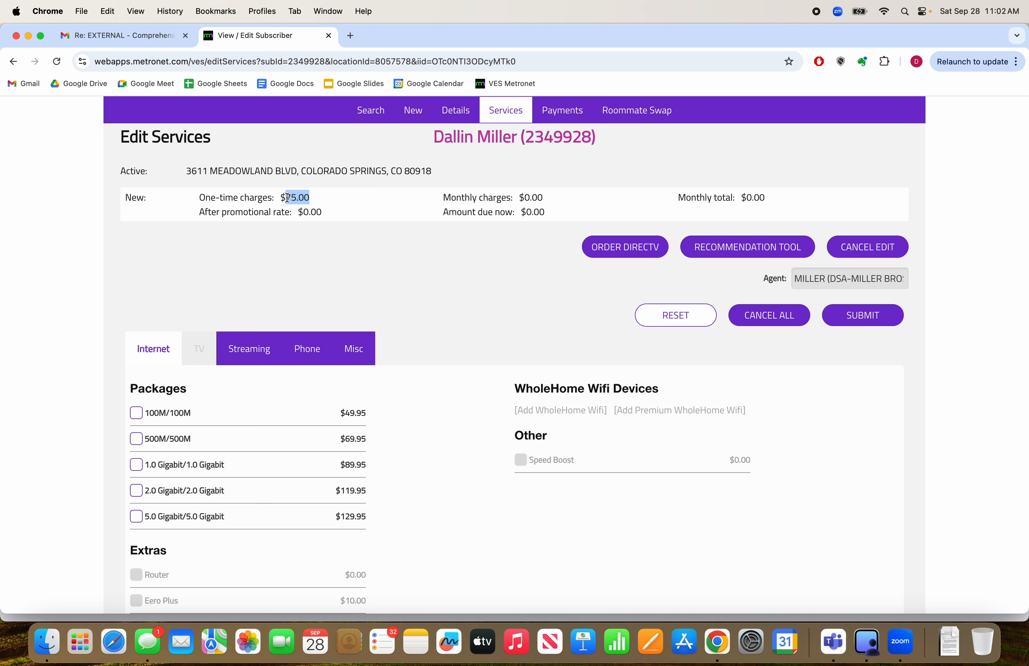
left_click(372, 224)
left_click_drag(285, 199, 318, 202)
left_click_drag(285, 199, 309, 199)
Select the 1.0 Gigabit/1.0 Gigabit internet package and decline the WholeHome WiFi upsell
scroll(461, 424, "down", 5)
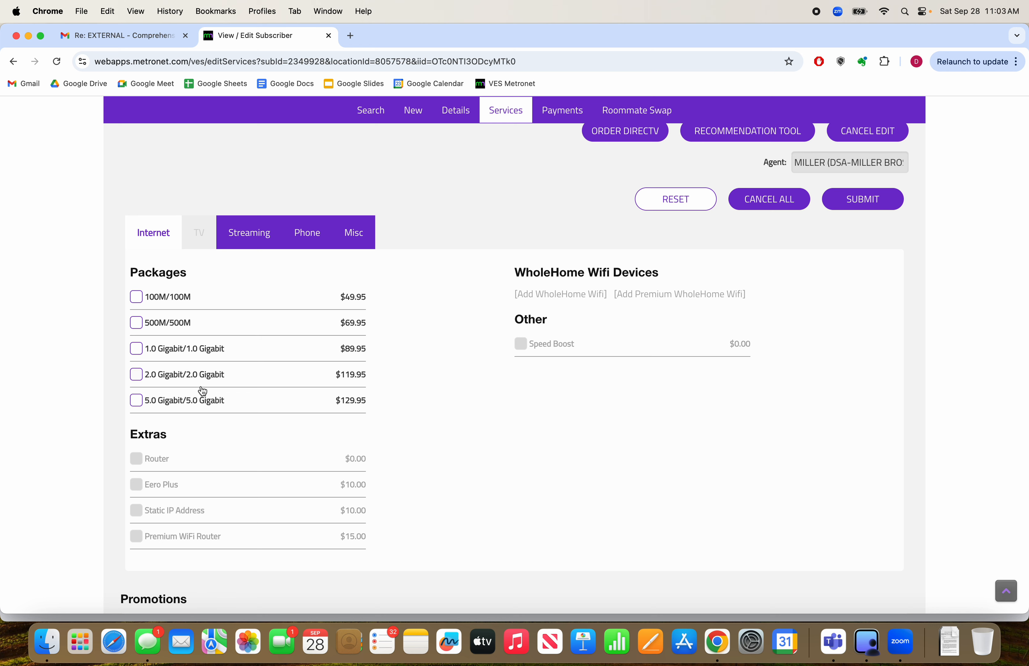
scroll(249, 409, "up", 1)
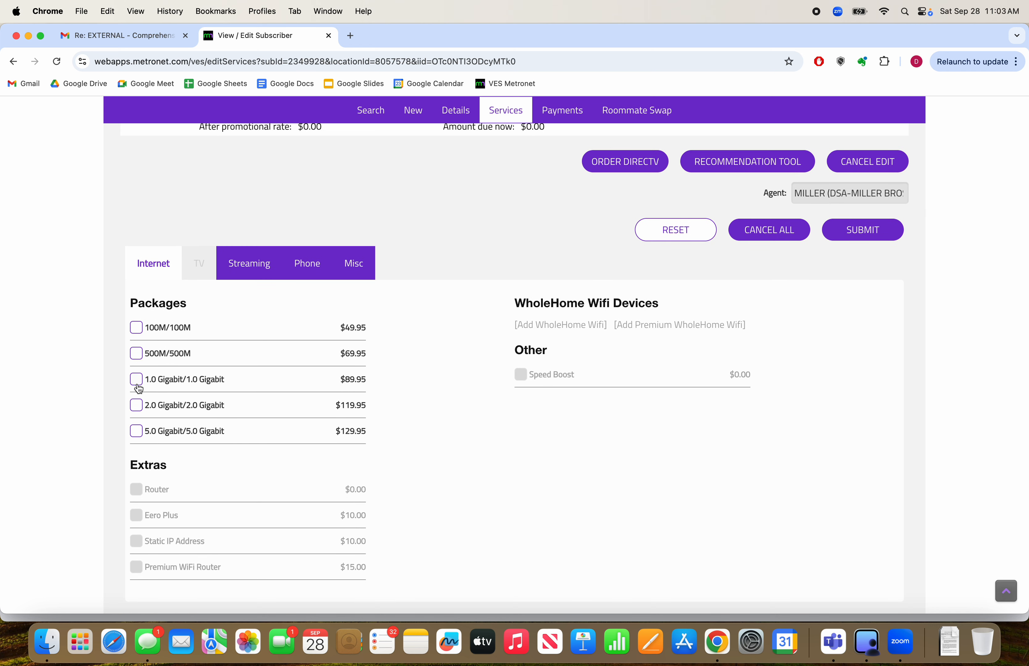
left_click(137, 381)
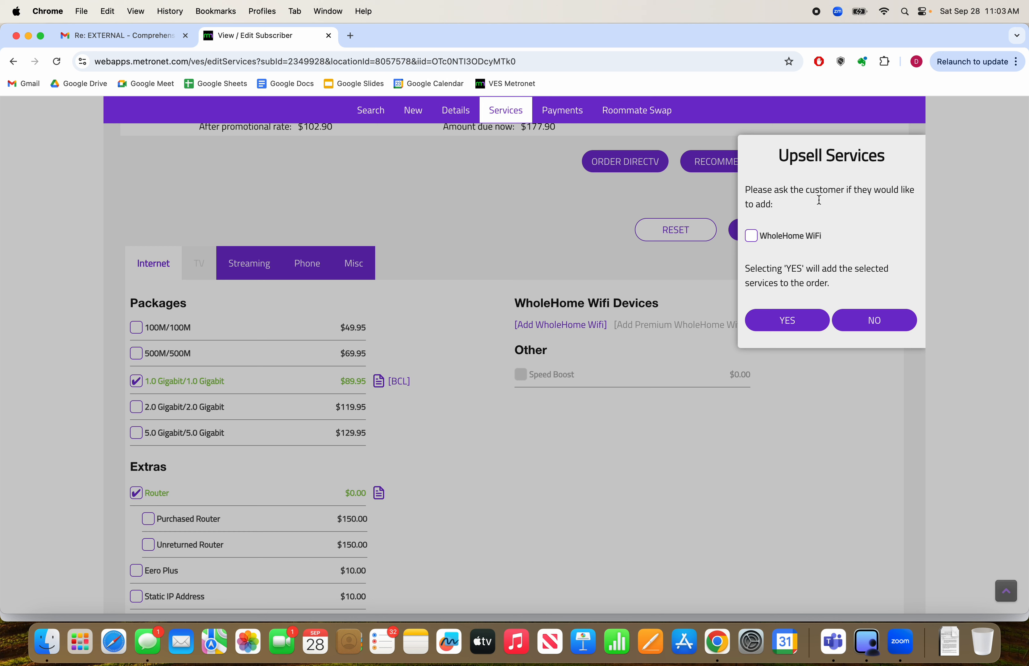
left_click(752, 242)
left_click(752, 241)
left_click(860, 327)
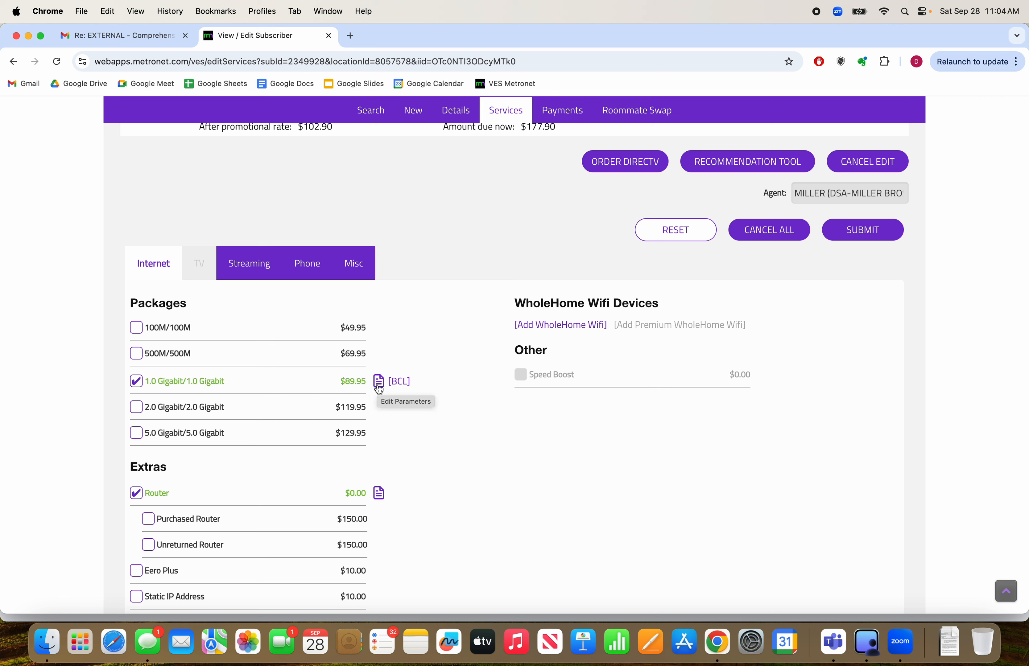
Review the 1.0 Gigabit package's Broadband Facts and apply the promo rate plan 12 @ $49.95 + 12 @ $59.95 + 12 @ $69.95
left_click(403, 384)
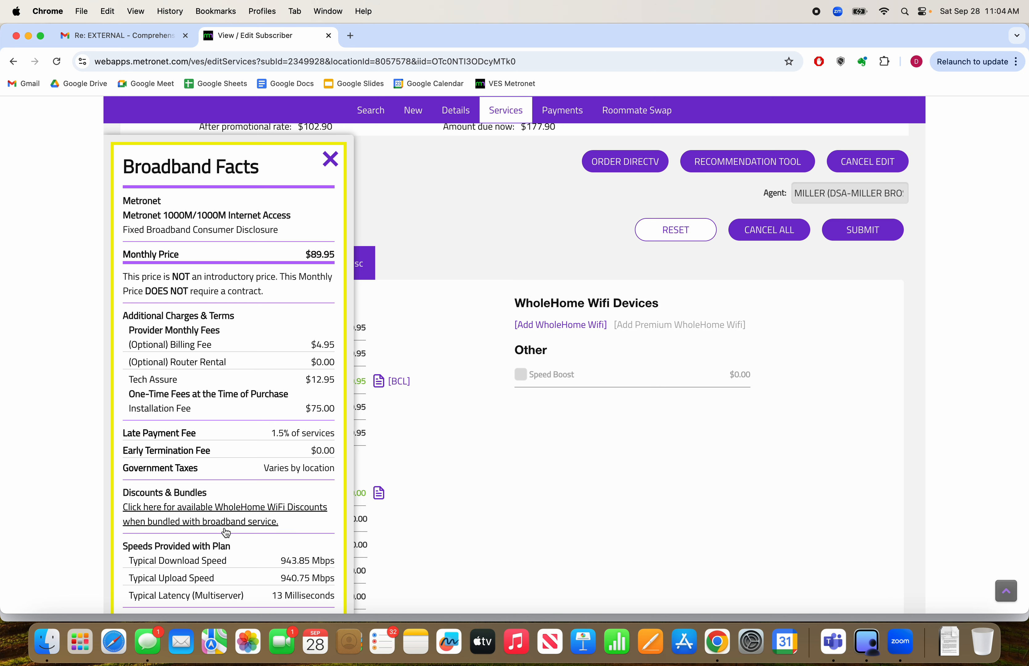
left_click(331, 161)
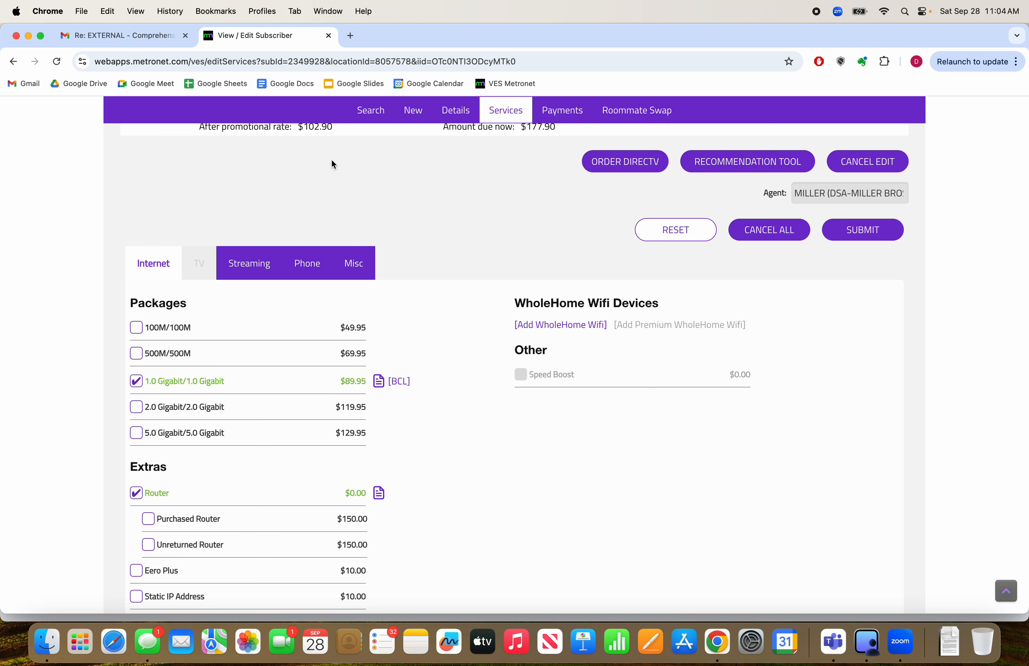
left_click(379, 387)
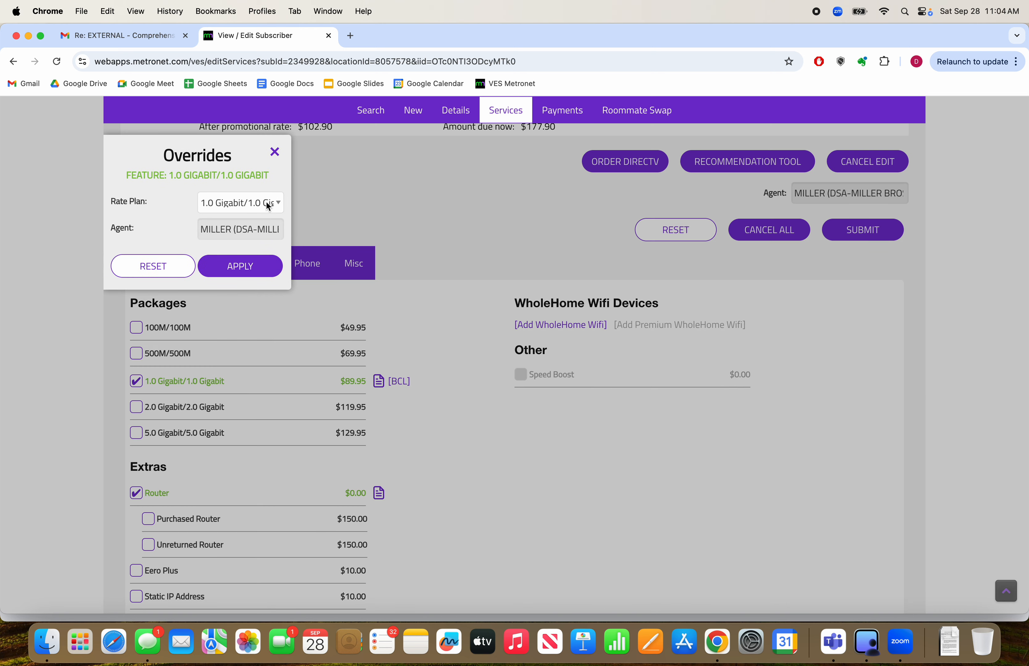
left_click(268, 204)
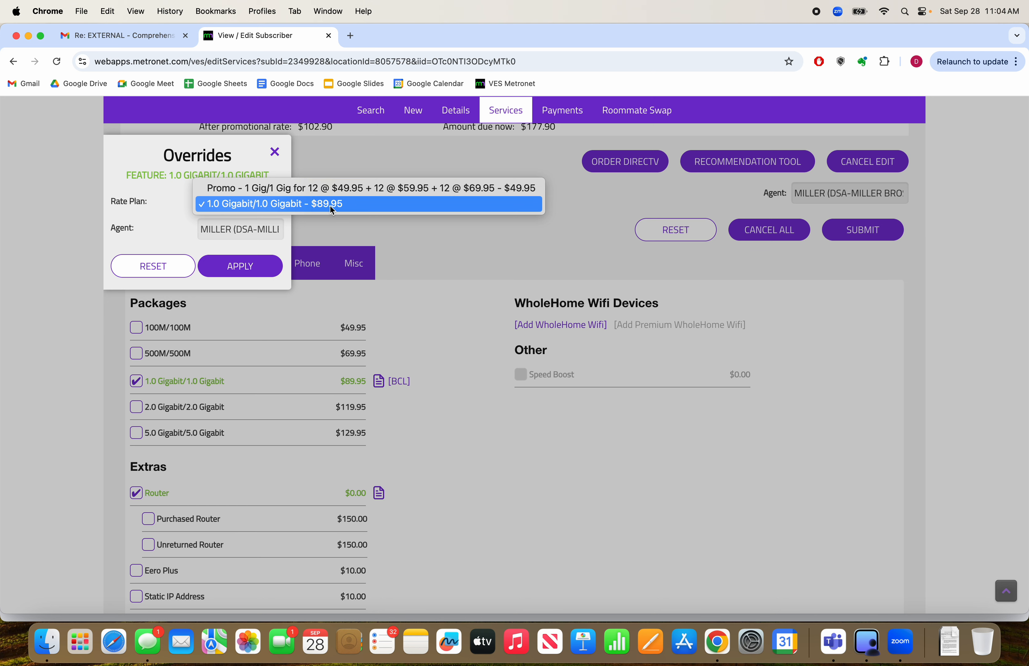
left_click(311, 189)
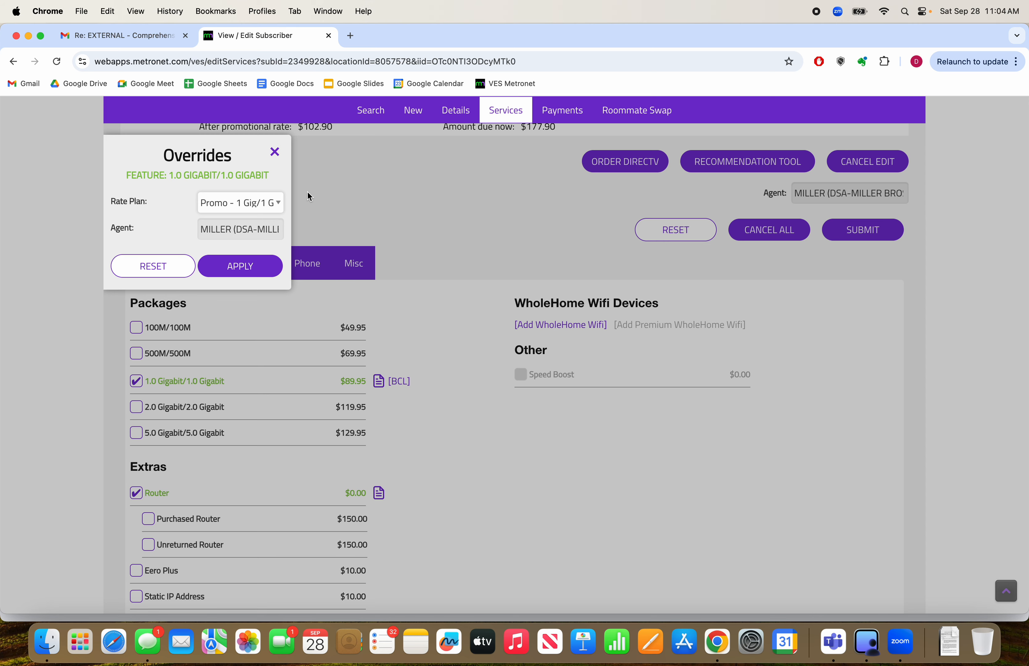
left_click(241, 267)
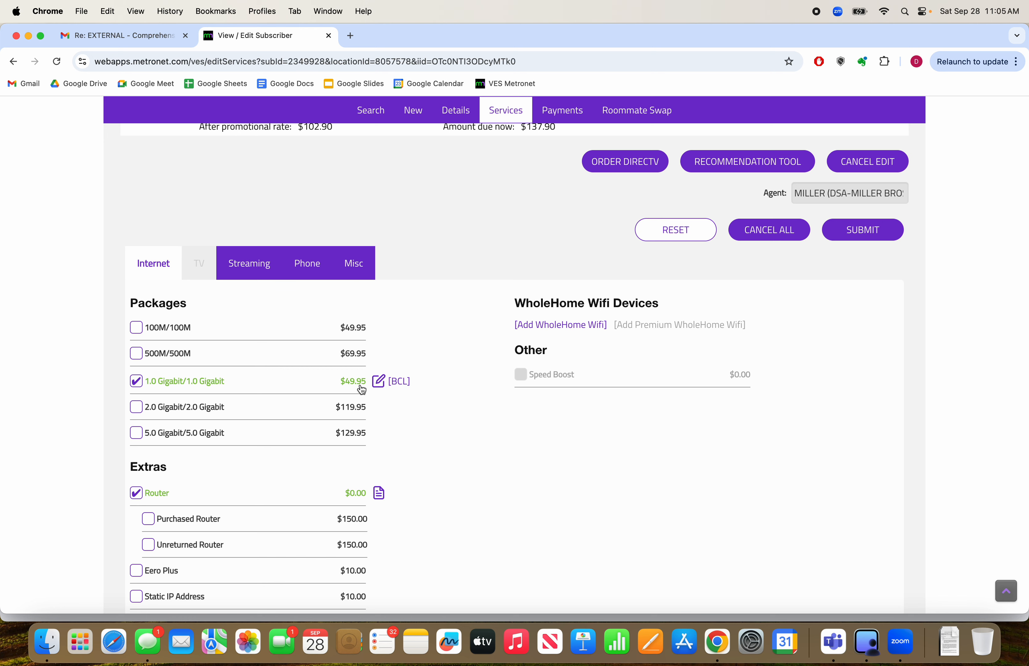
Check the rate plan options available for the Router extra, leaving its overrides unapplied
scroll(474, 408, "down", 3)
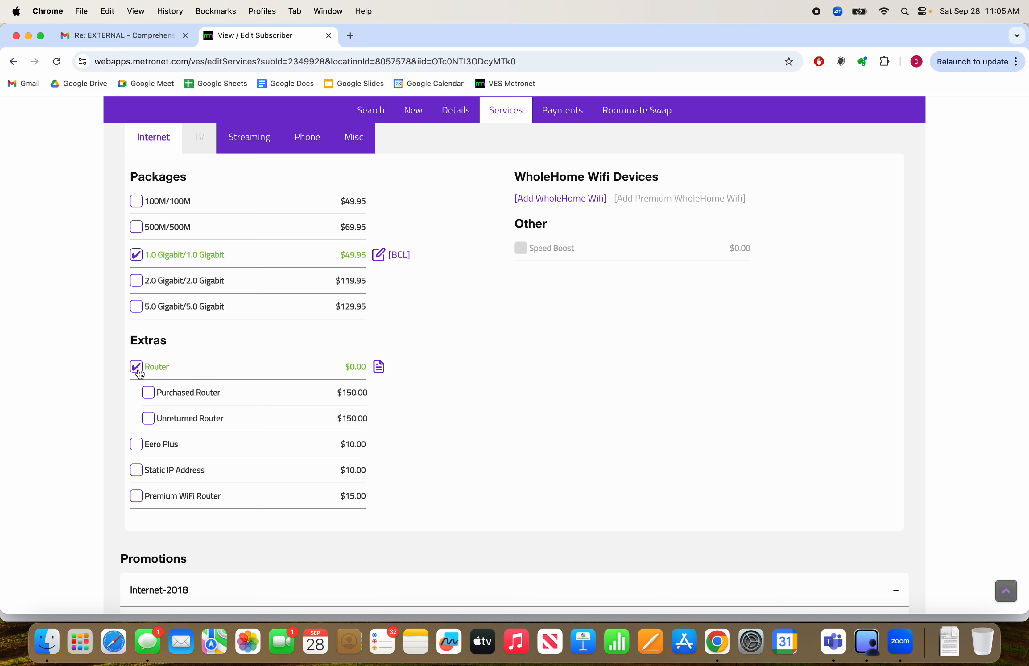
left_click(381, 367)
left_click(277, 201)
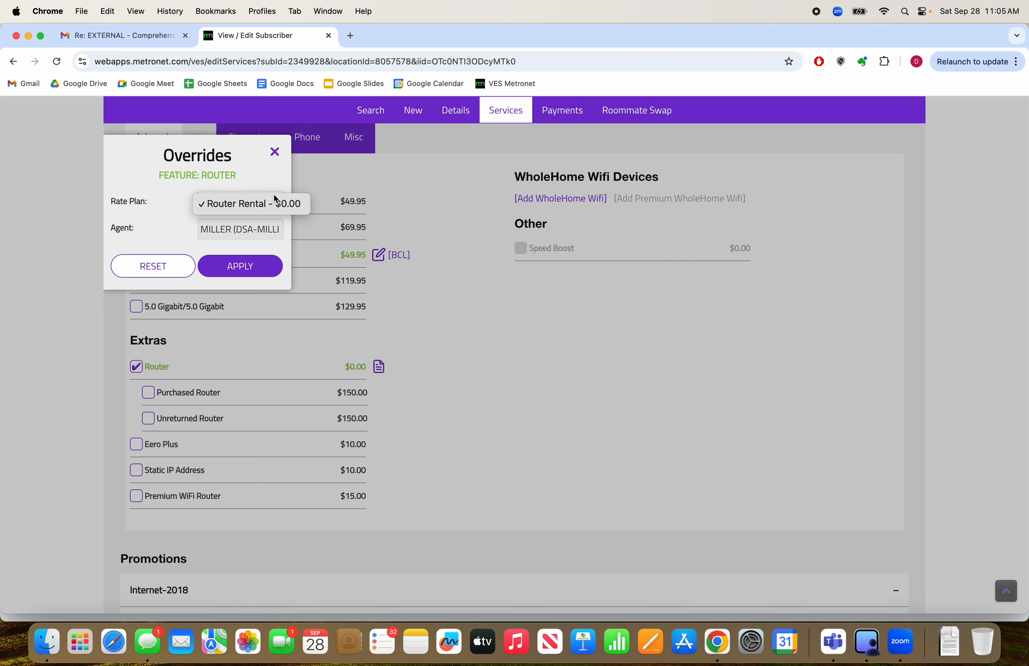
left_click(269, 202)
left_click(275, 153)
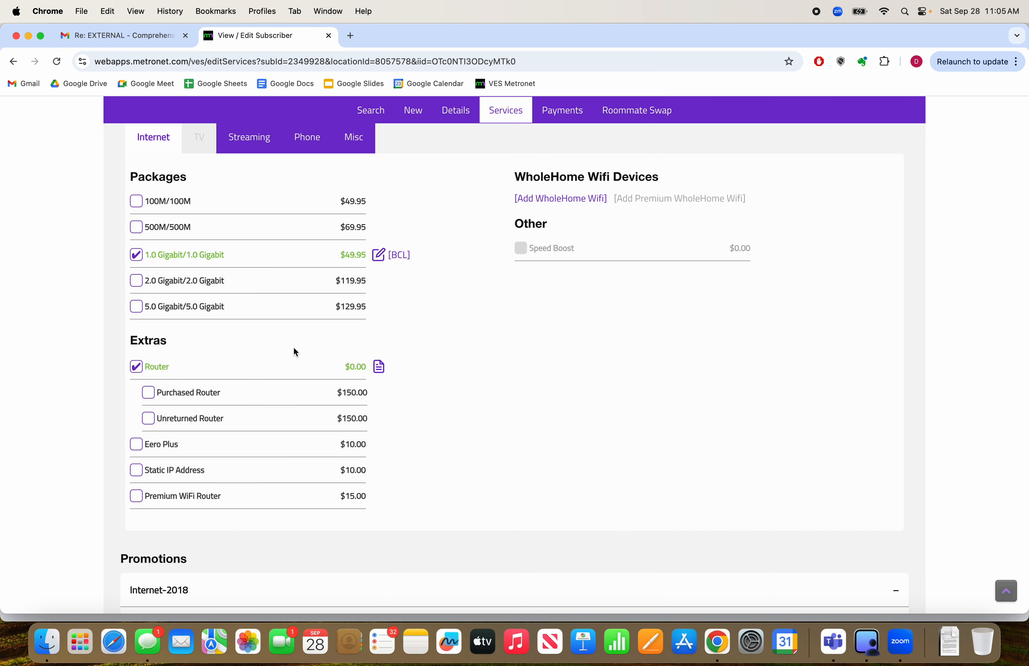
Examine the Promotions list, including the selected 1 Gig/1 Gig offer, and compare it with the package price
scroll(456, 392, "down", 5)
scroll(455, 388, "down", 5)
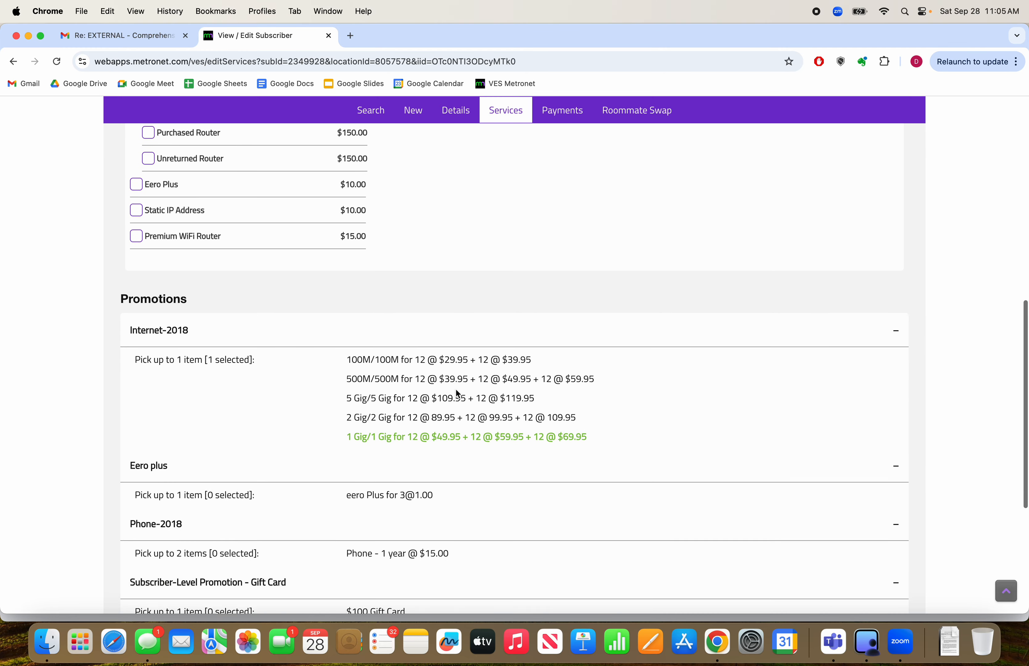
left_click_drag(344, 344, 592, 344)
left_click(519, 343)
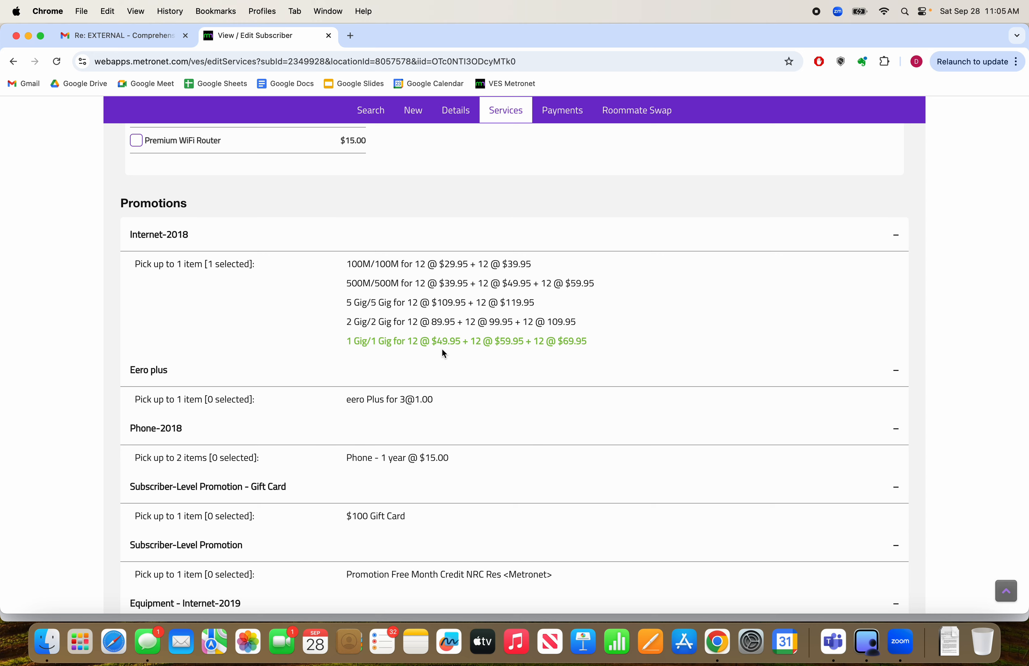
scroll(448, 347, "up", 10)
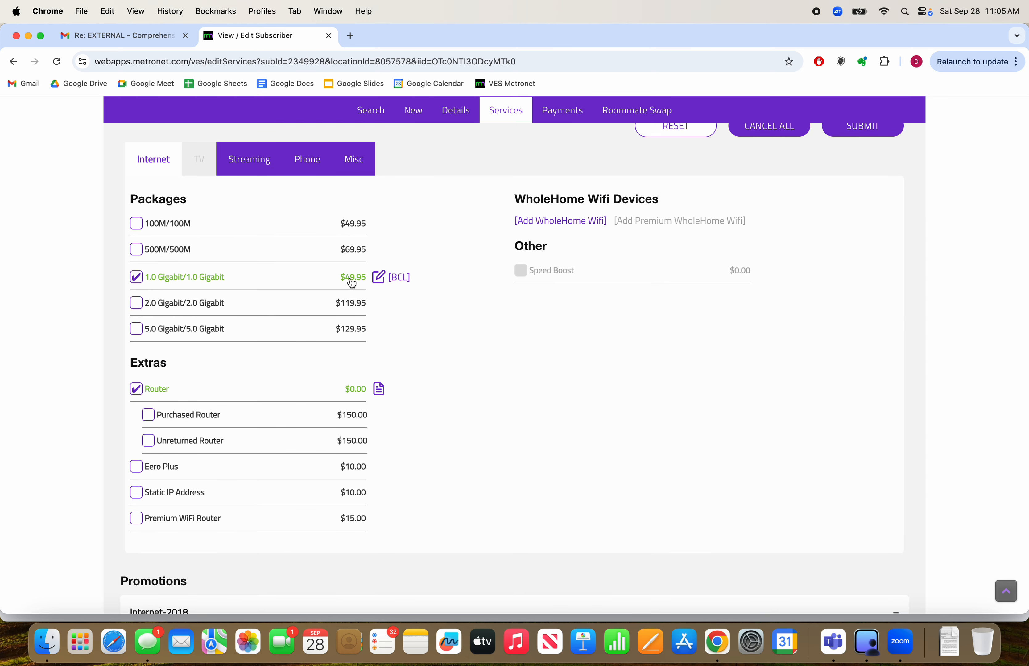
scroll(507, 510, "down", 10)
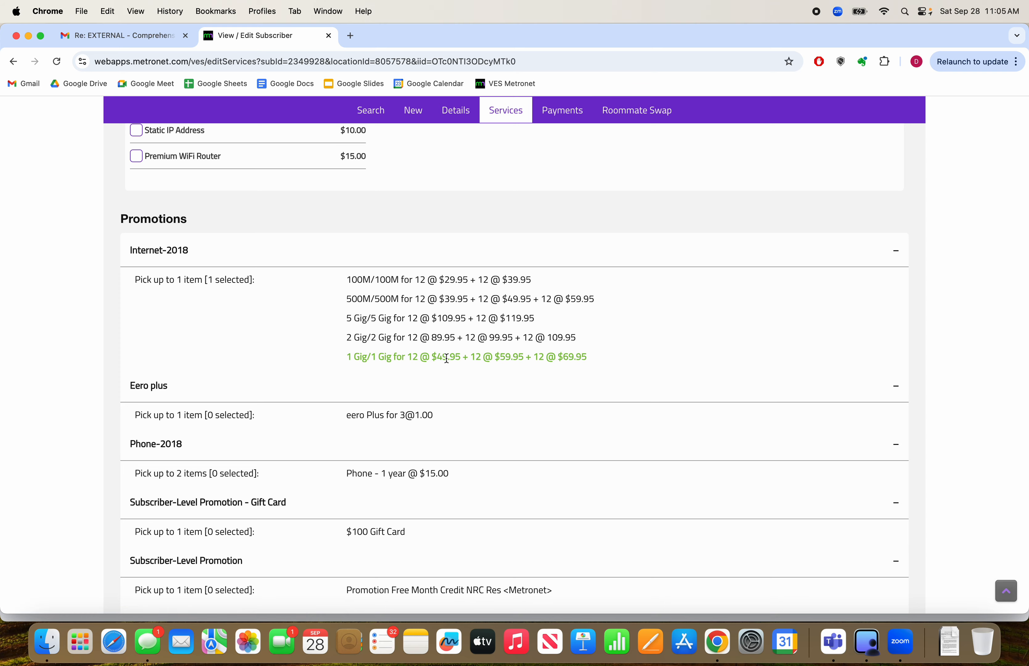
scroll(469, 462, "down", 4)
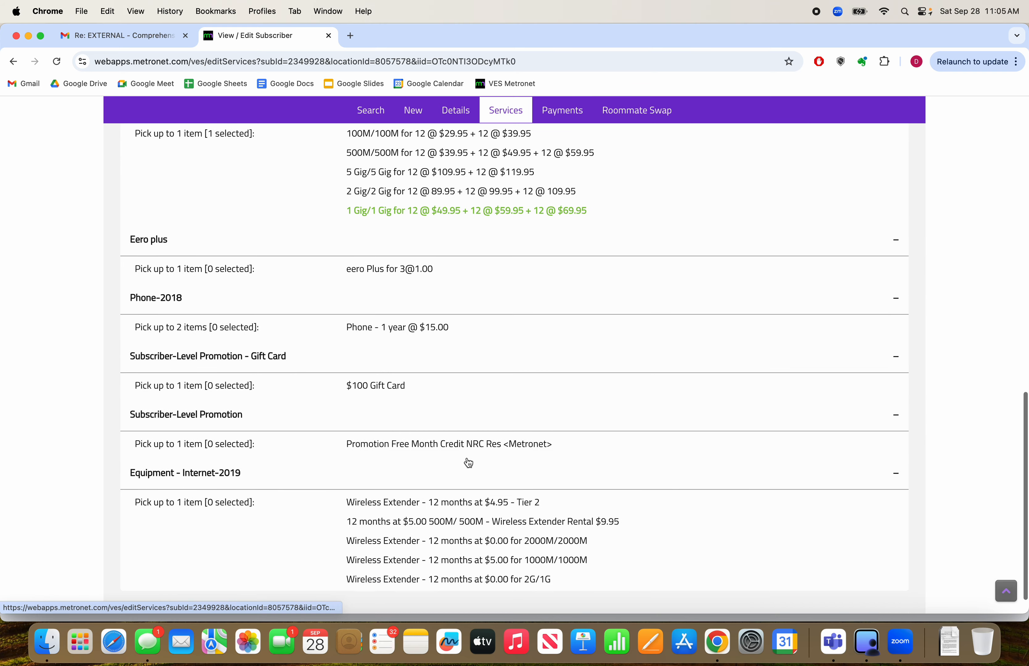
scroll(468, 461, "up", 10)
scroll(467, 461, "up", 5)
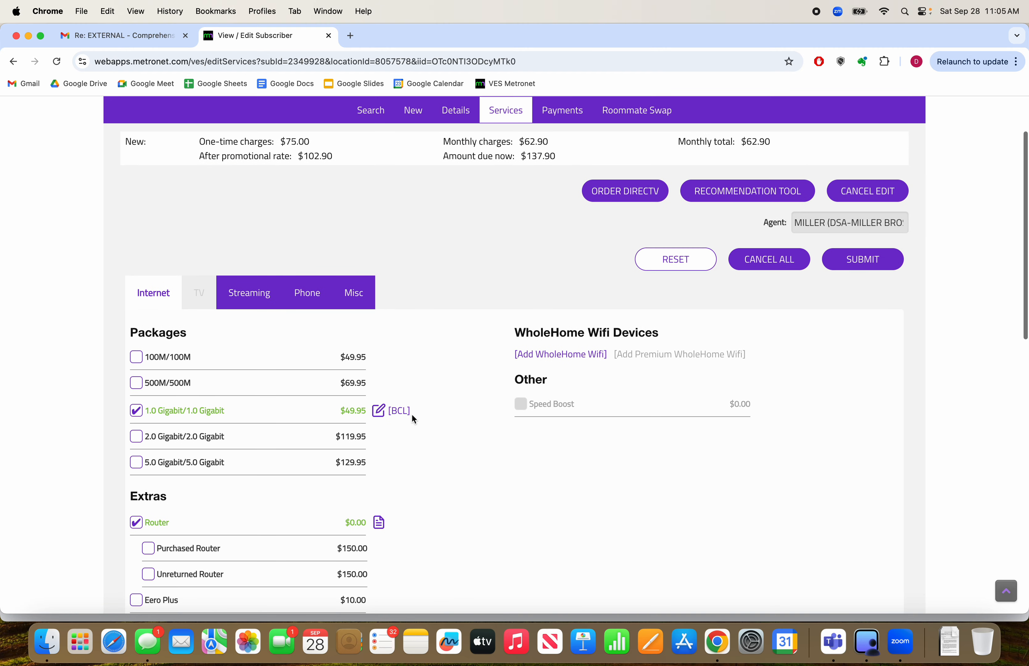
Add the Fiber Phone Unlimited package, acknowledging the E911 services disclaimer and declining the battery backup device
left_click(303, 296)
scroll(365, 381, "down", 1)
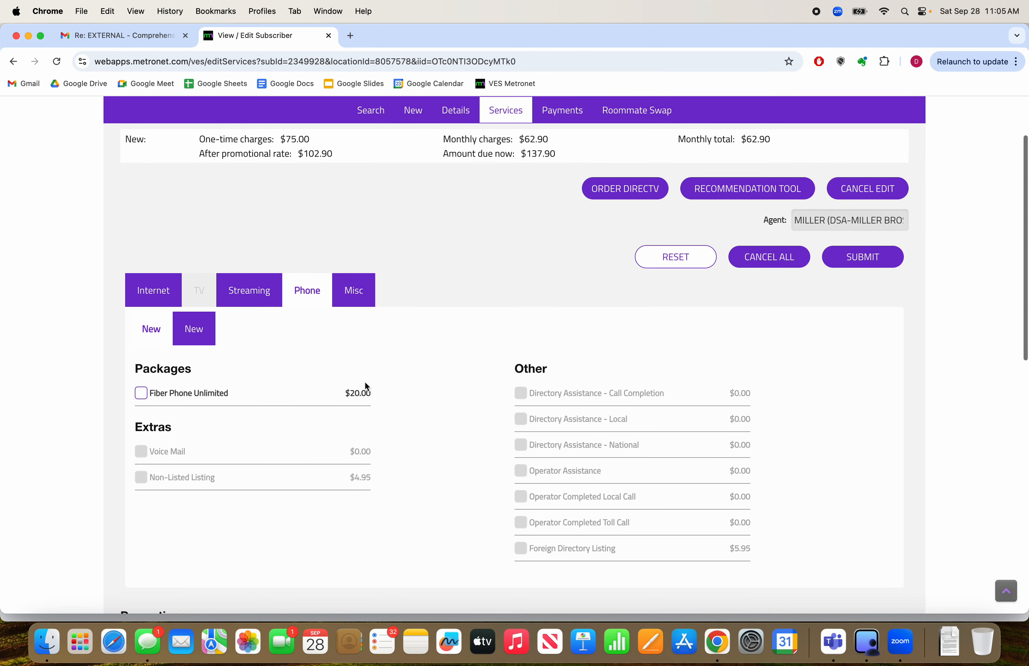
left_click(141, 394)
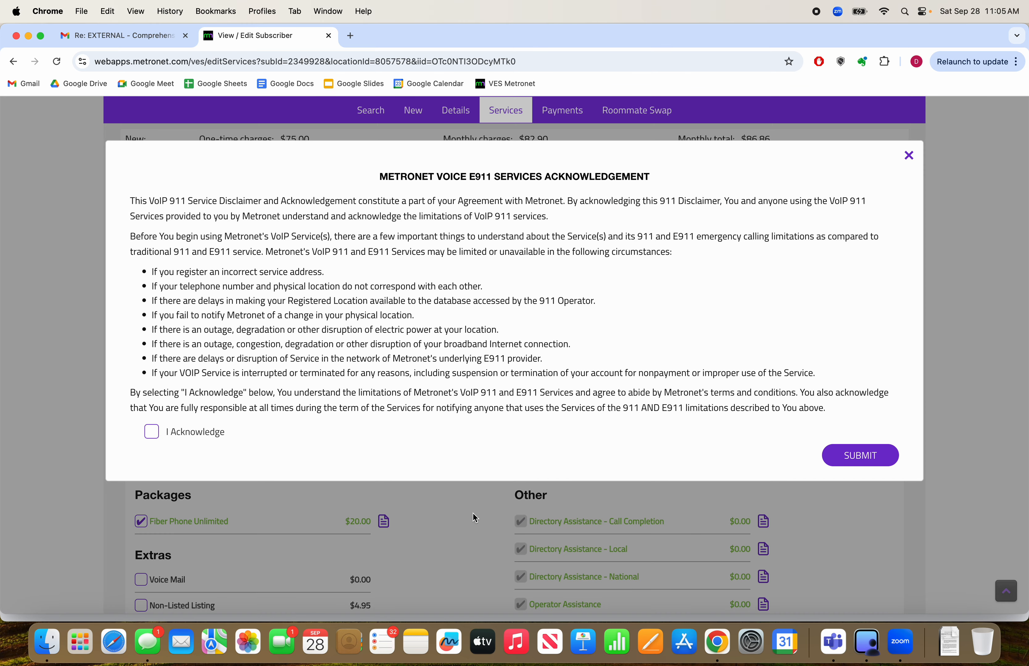
left_click(172, 433)
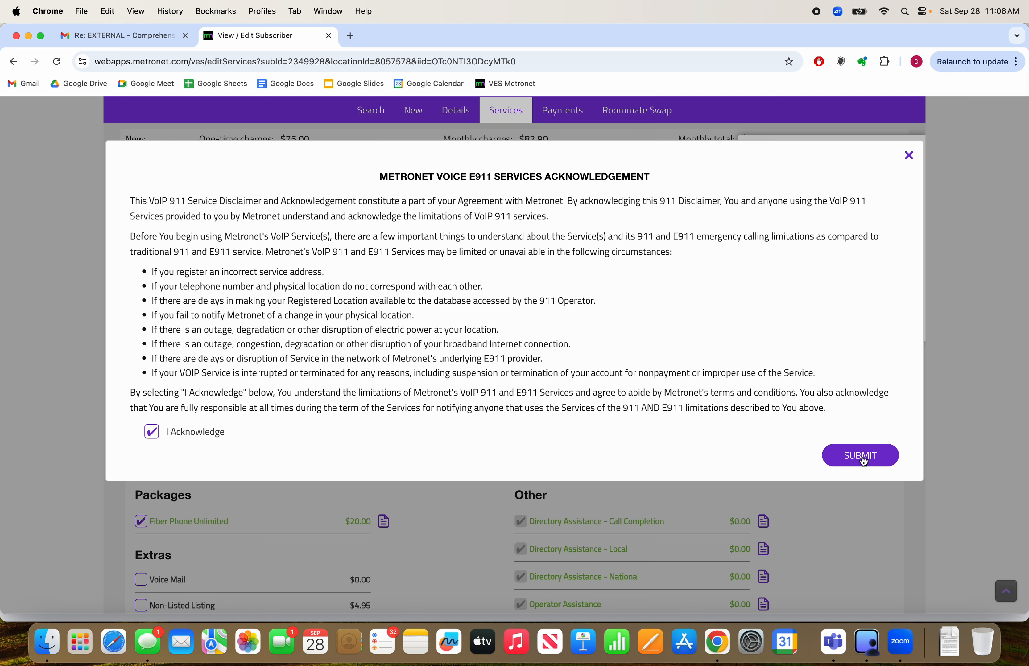
left_click(863, 458)
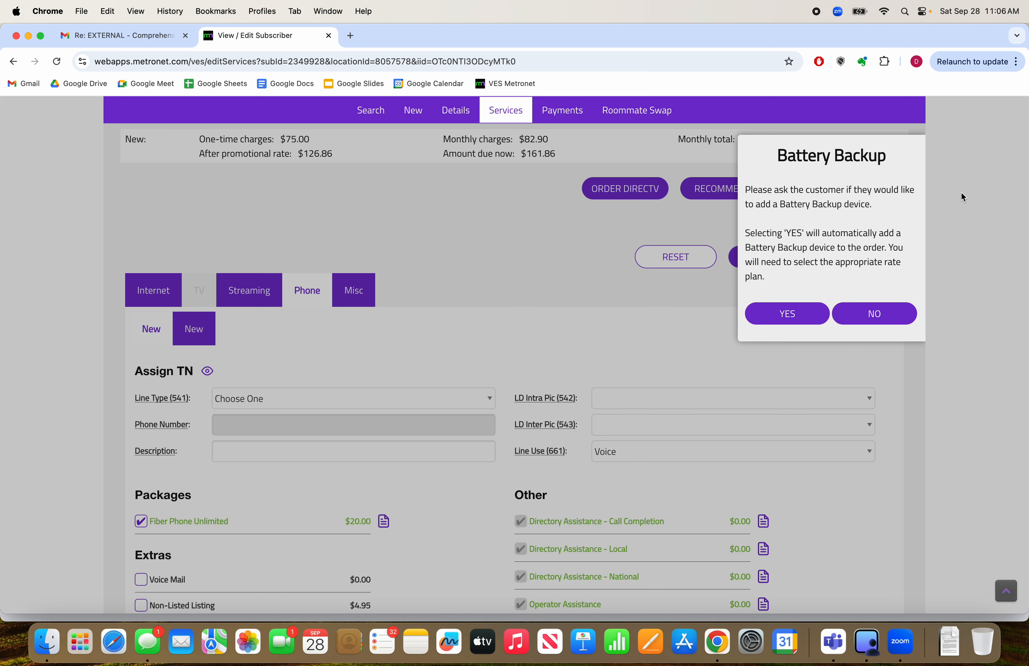
left_click(871, 310)
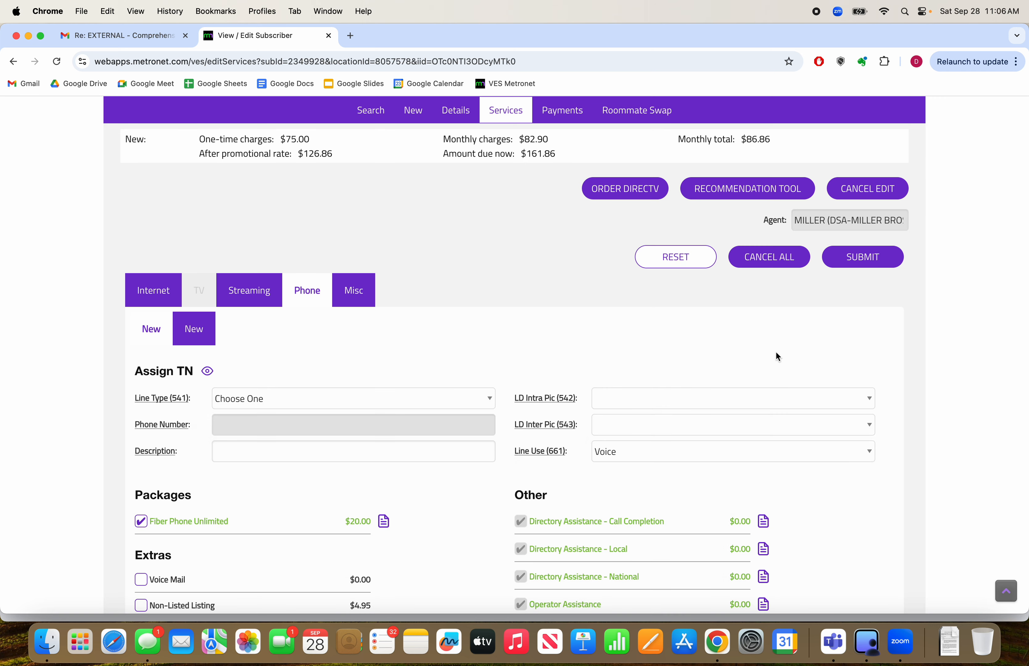
Set the phone line type to Port and enter the phone number being ported
scroll(498, 349, "down", 1)
left_click(480, 373)
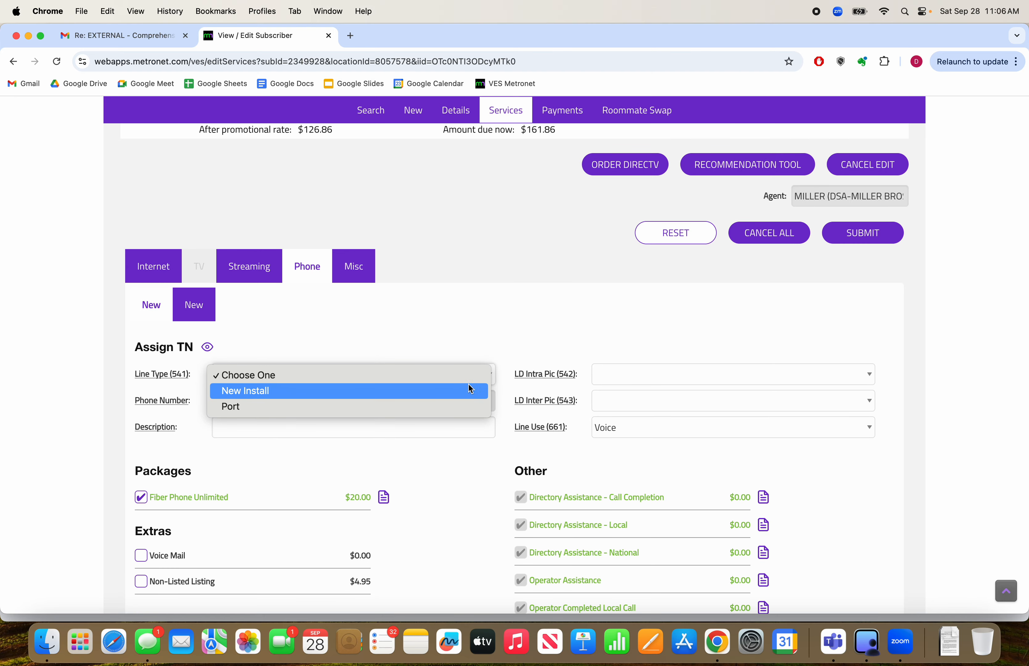
left_click(363, 406)
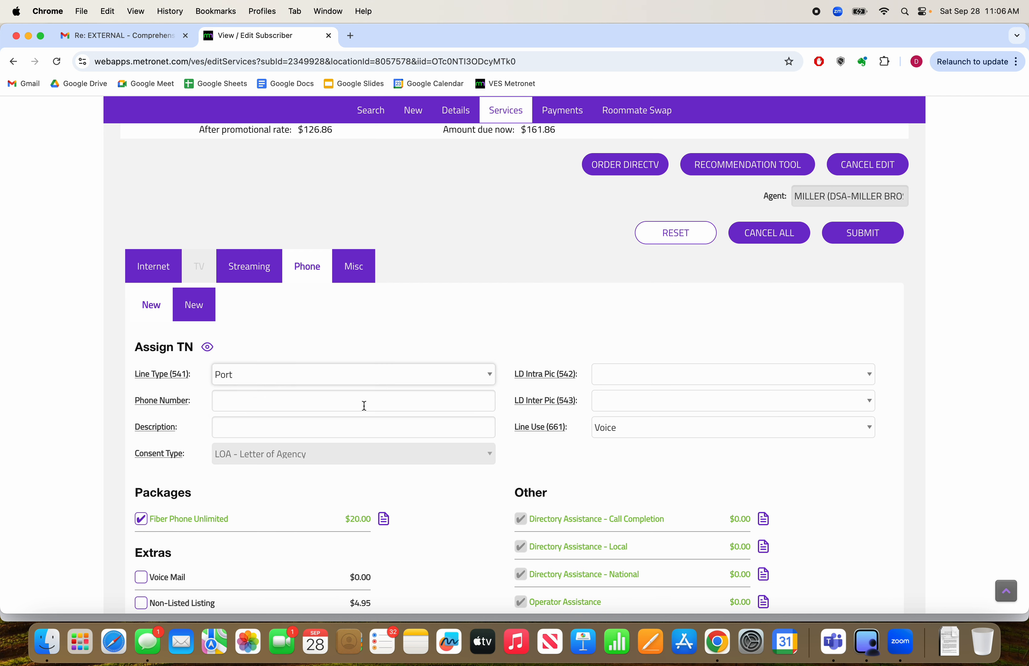
left_click(334, 403)
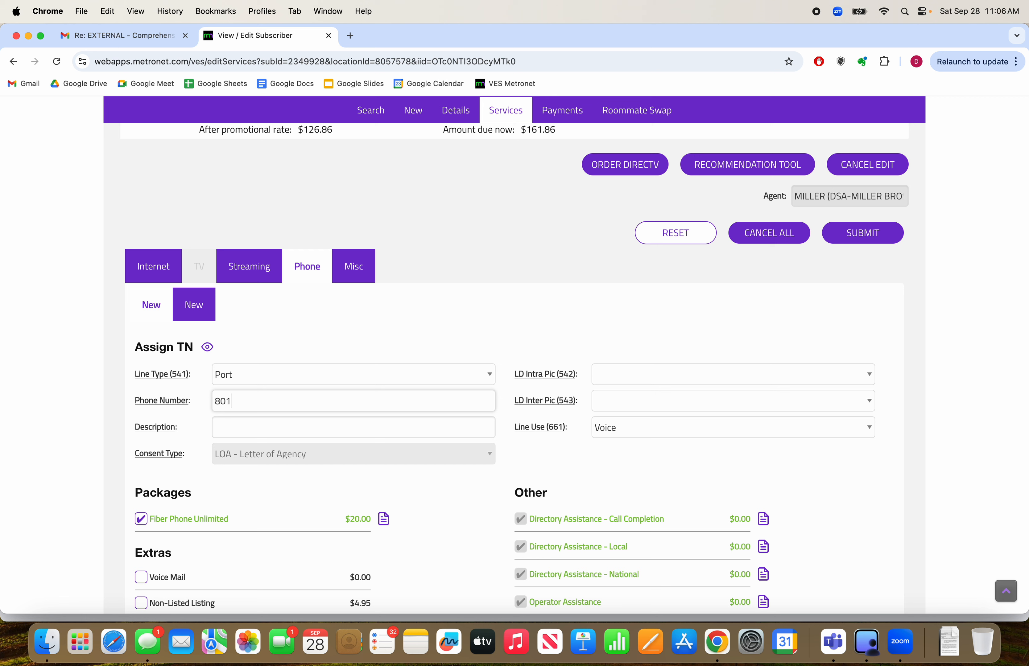
scroll(473, 502, "down", 3)
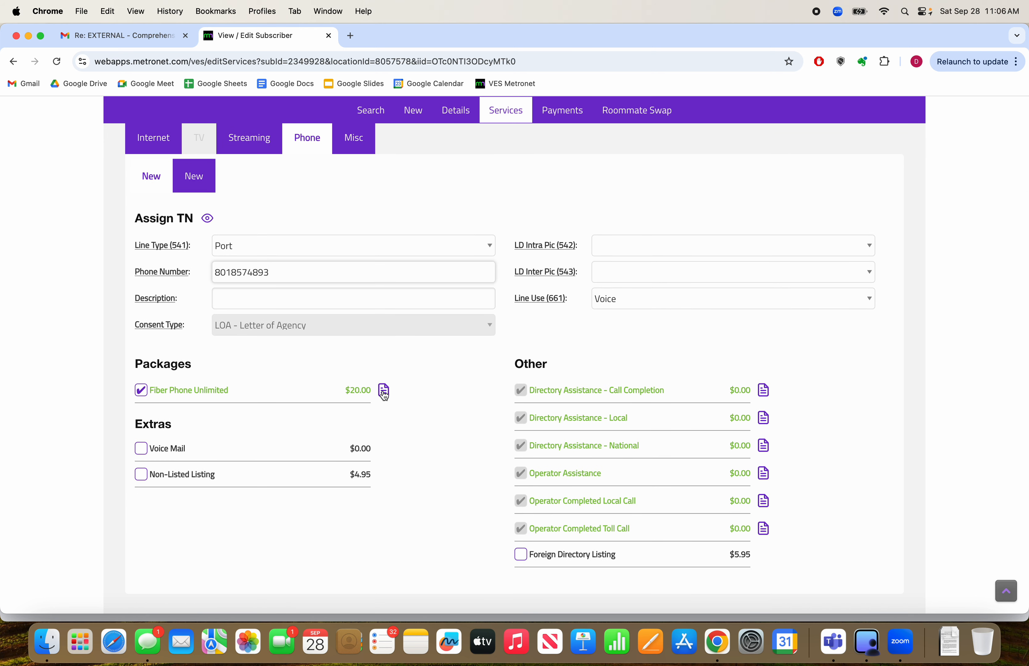
left_click(383, 391)
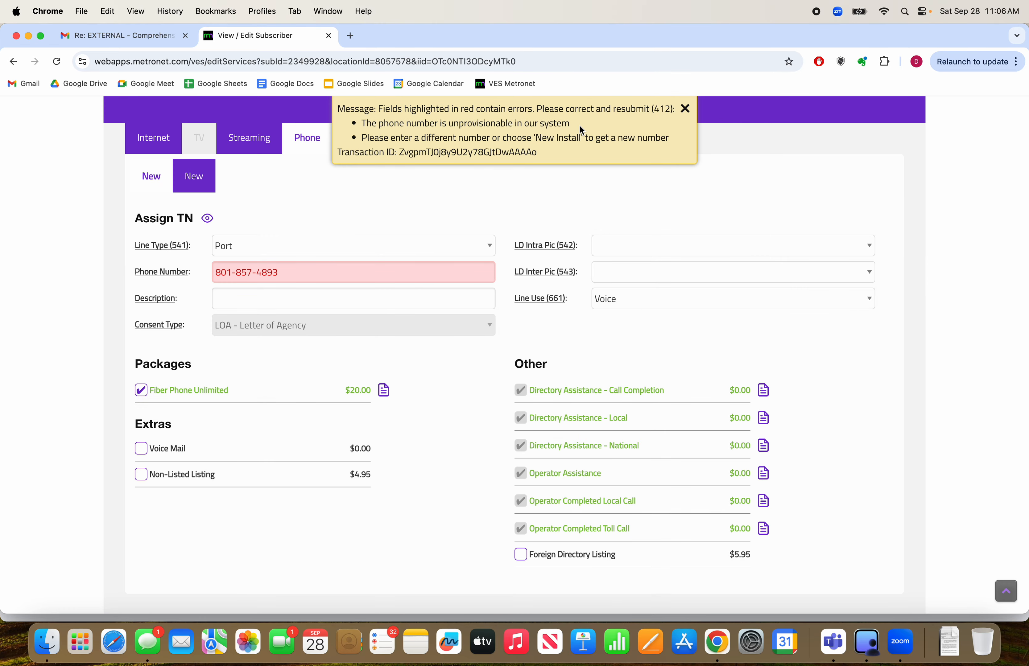
Replace the rejected port-in phone number with a different number and dismiss the error message
left_click(407, 271)
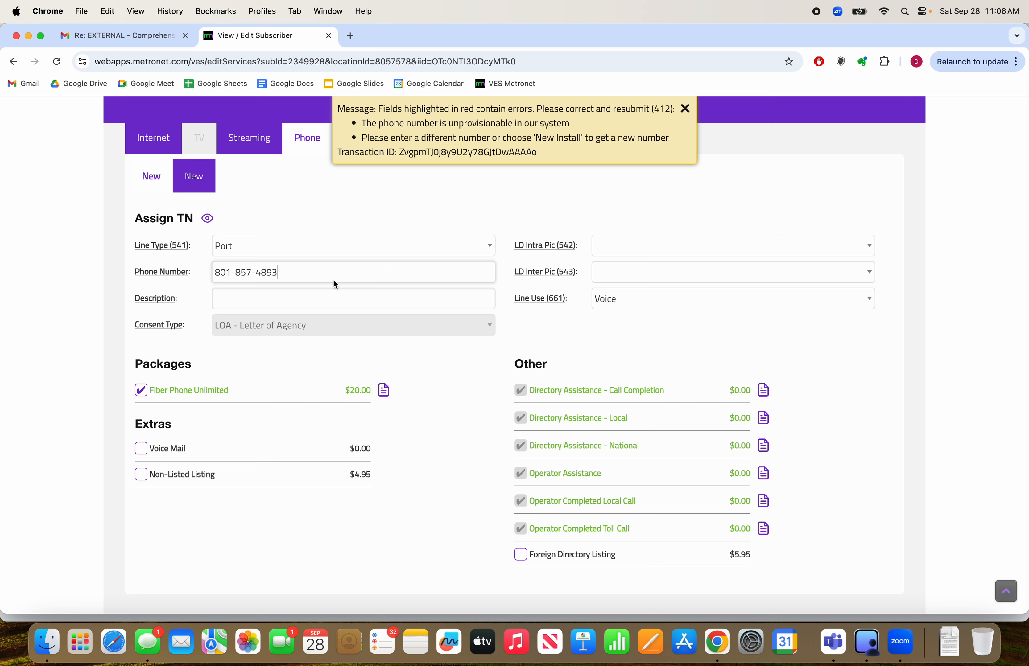
left_click_drag(327, 273, 171, 279)
left_click(357, 374)
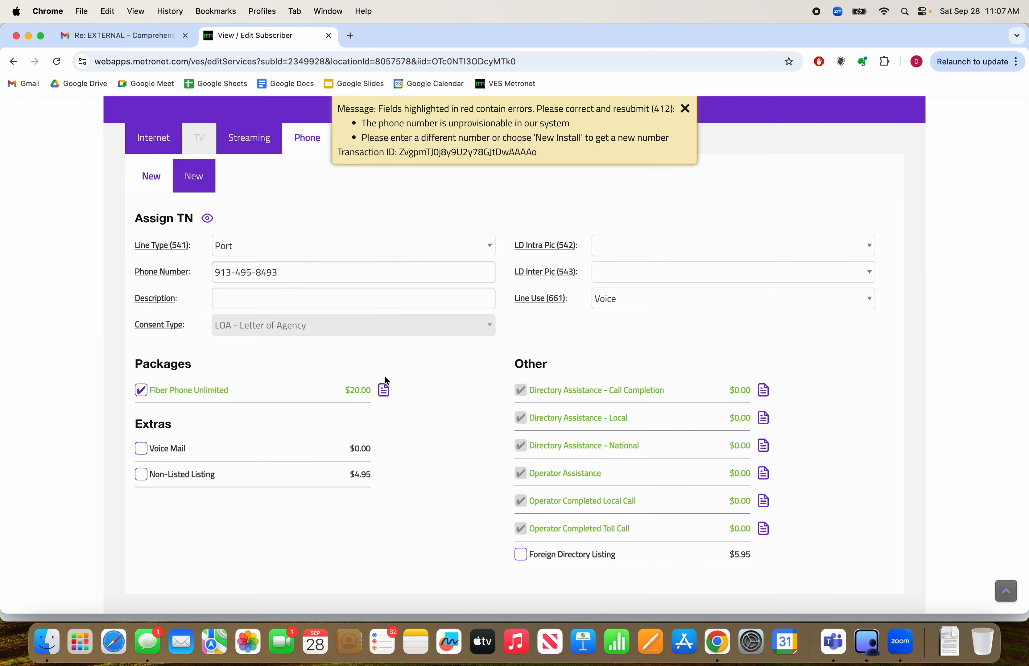
left_click(685, 108)
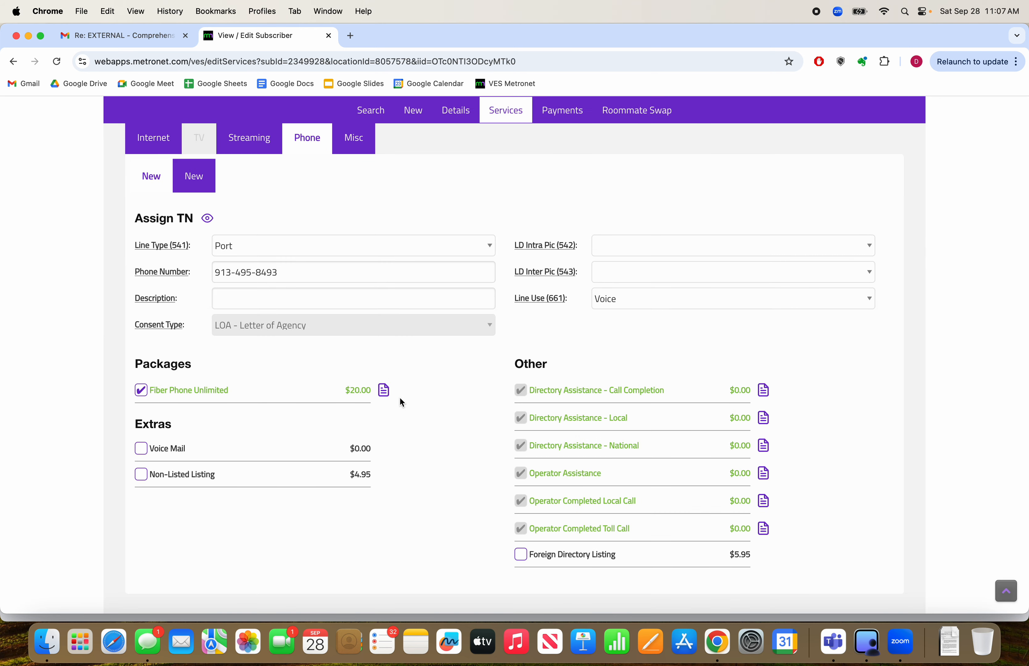
Apply the rate plan Promo - $15.00* for 12 months to the Fiber Phone Unlimited package
left_click(385, 391)
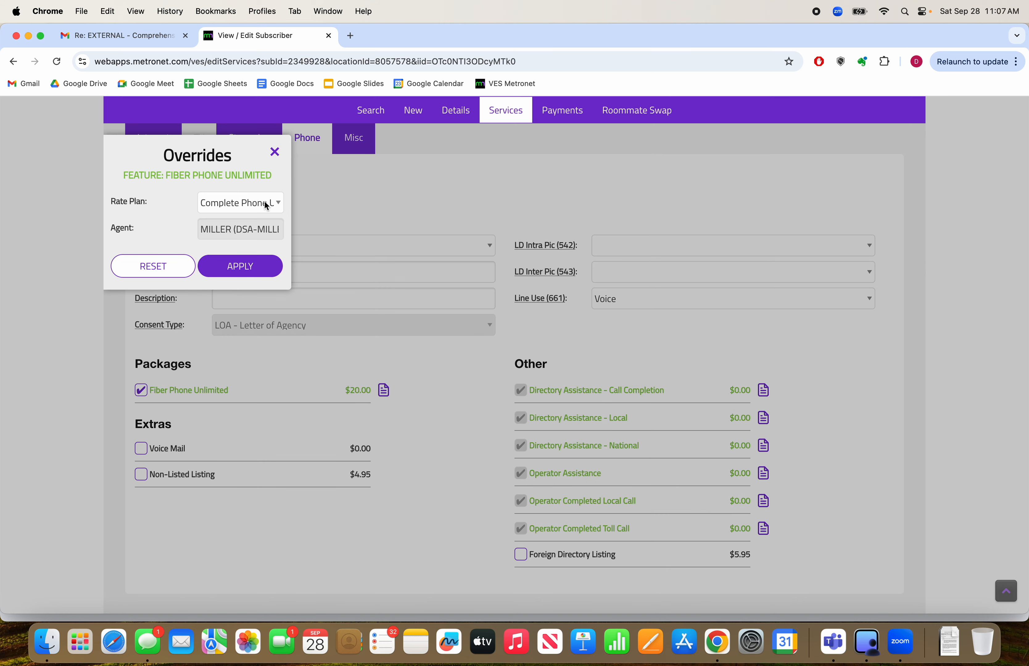
left_click(266, 205)
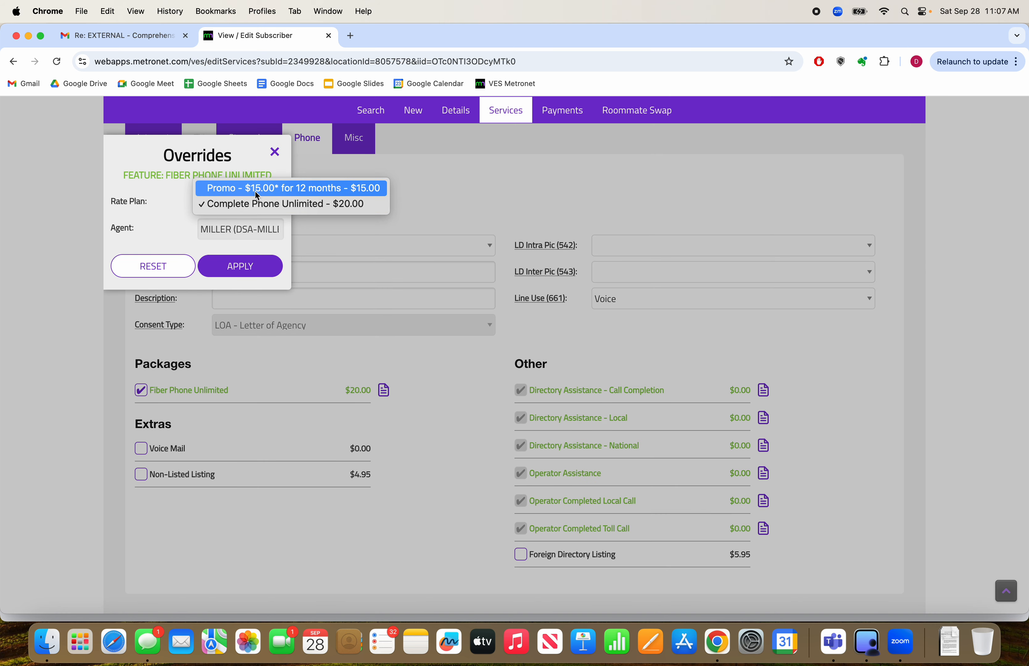
left_click(305, 192)
left_click(263, 267)
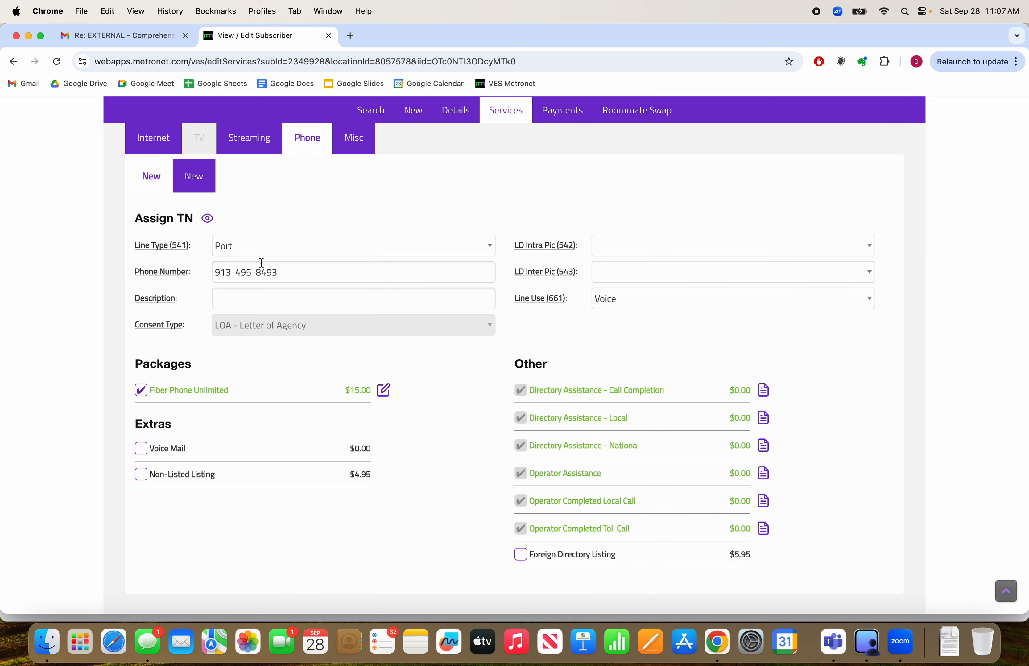
Add the Voice Mail extra to the phone line and check the phone offer in the Promotions list
scroll(516, 401, "down", 2)
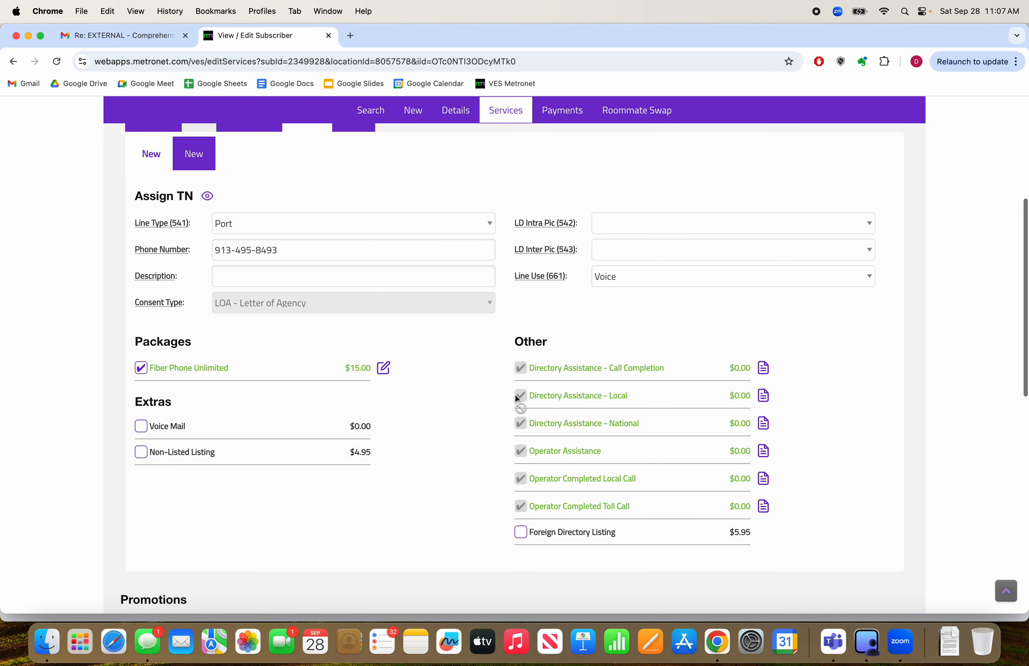
left_click(149, 418)
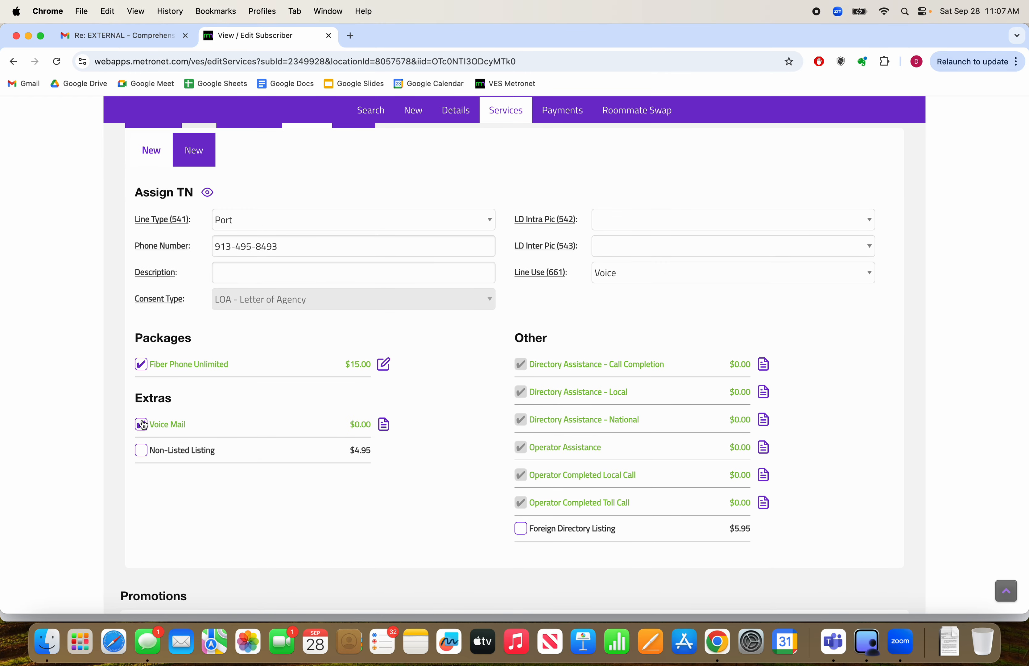
scroll(515, 382, "up", 2)
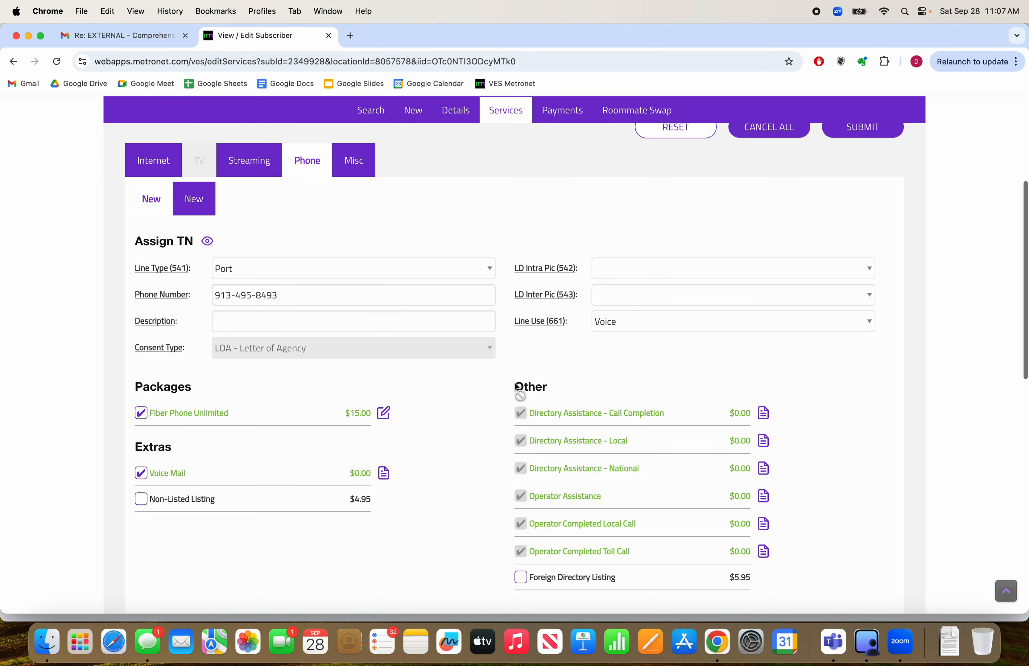
scroll(657, 385, "down", 15)
scroll(660, 391, "down", 3)
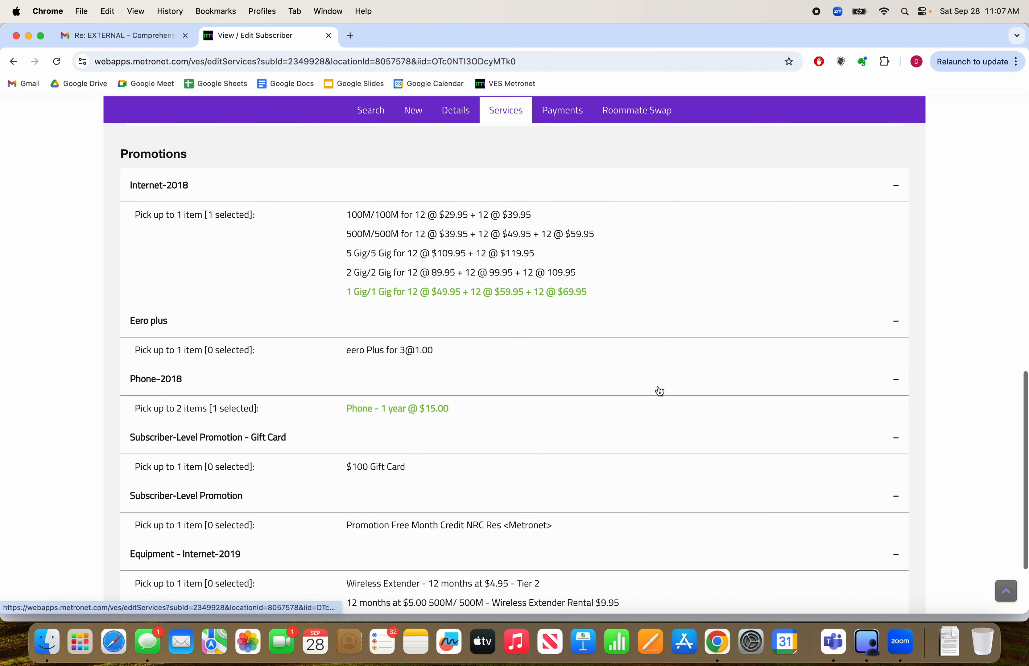
scroll(660, 391, "up", 10)
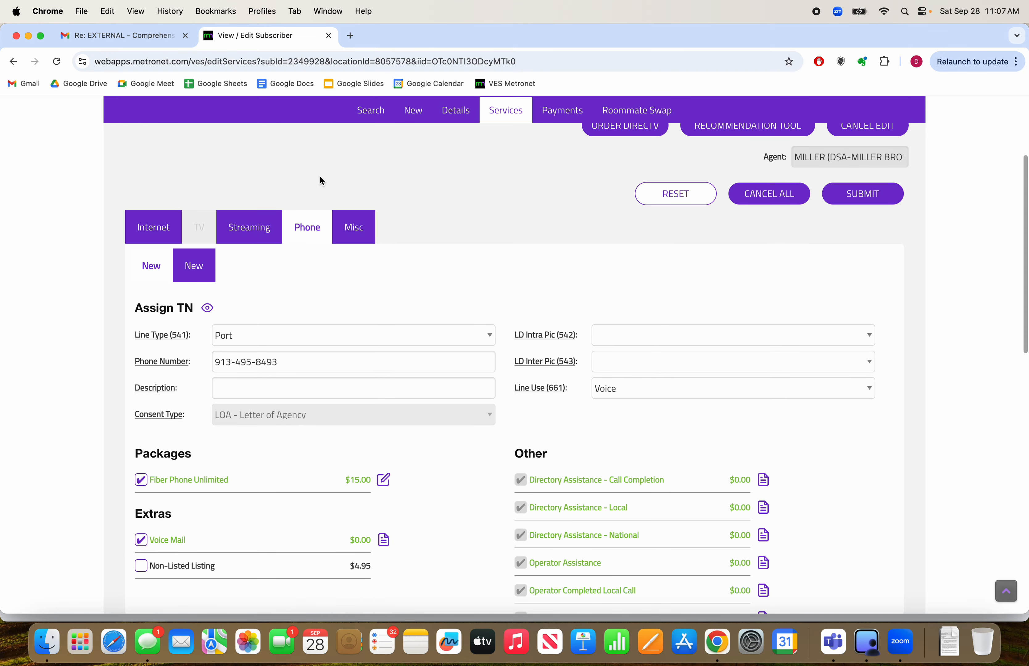
Check the bank details required for the Auto-Draft Credit among the miscellaneous items, leaving the credit unapplied
left_click(359, 229)
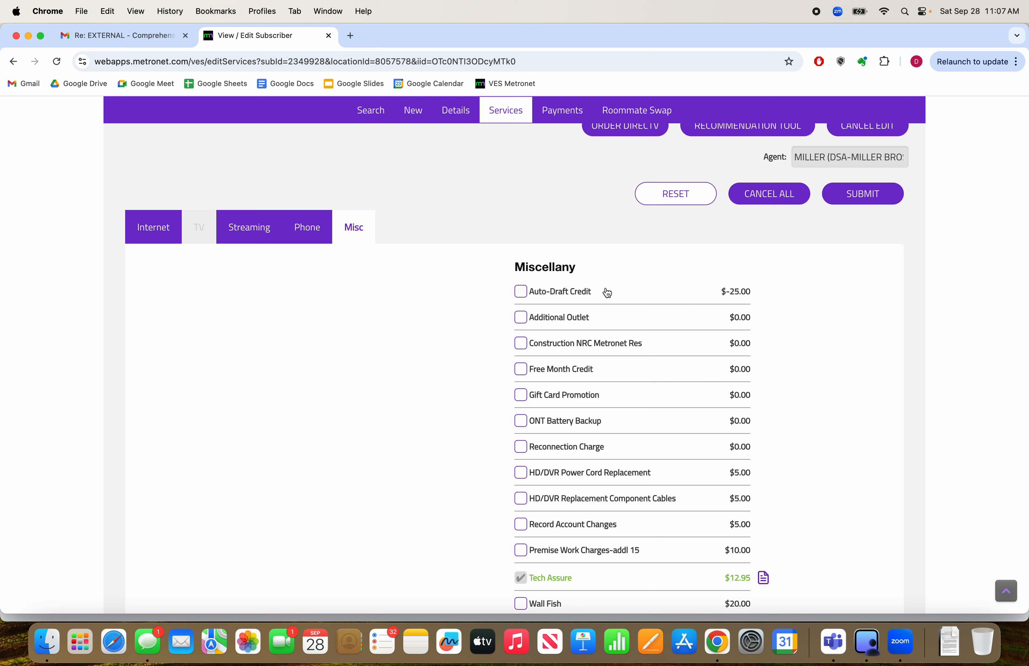
left_click(520, 296)
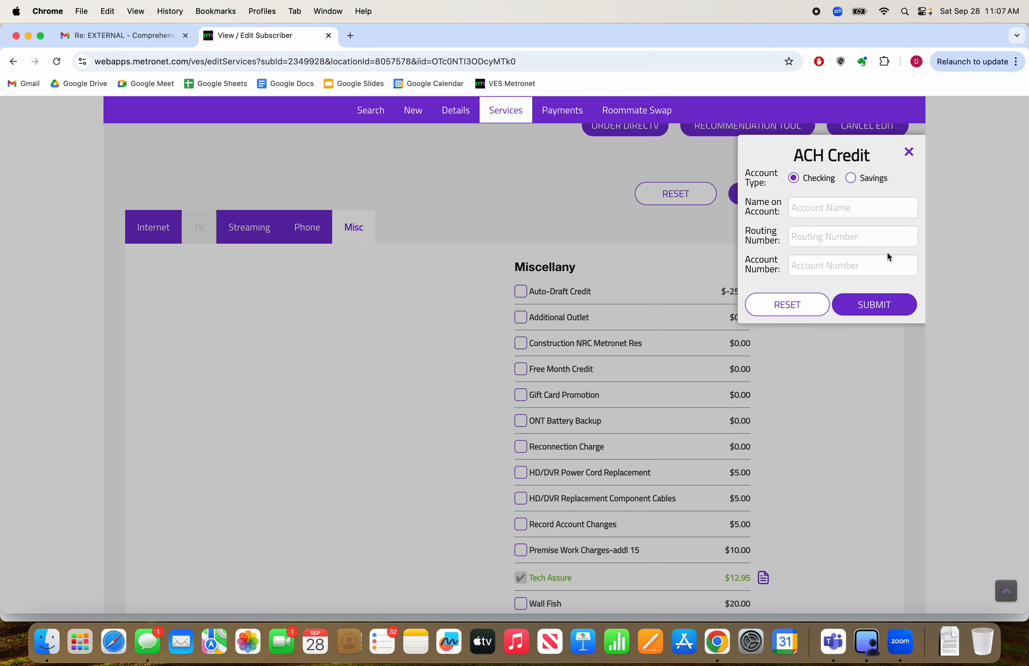
left_click(909, 153)
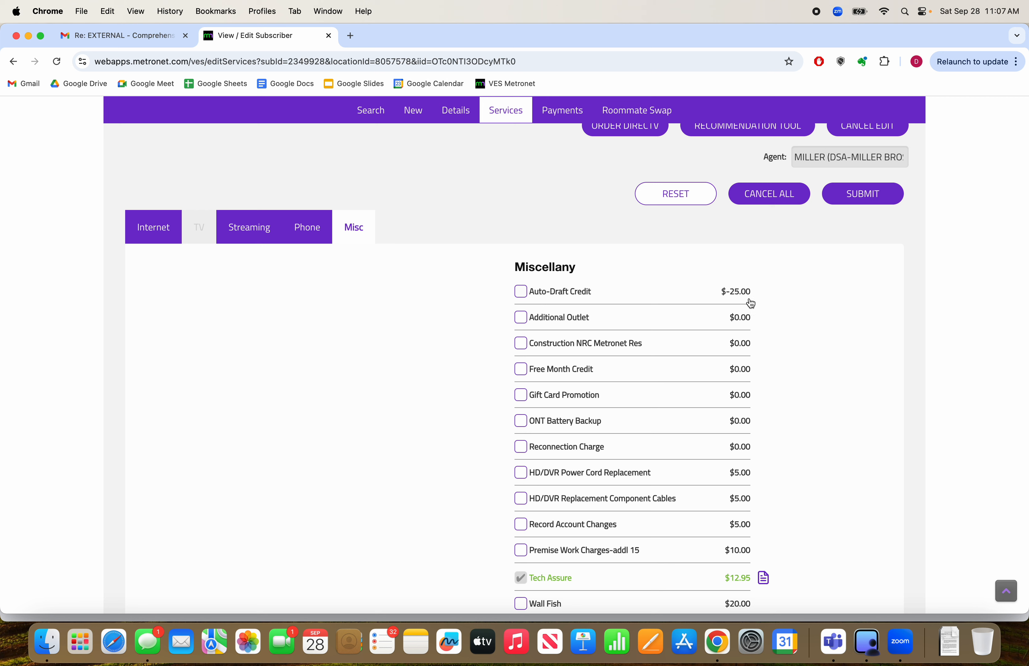
Add the Free Month Credit with the rate plan Promo - Free Month Credit
scroll(561, 396, "down", 1)
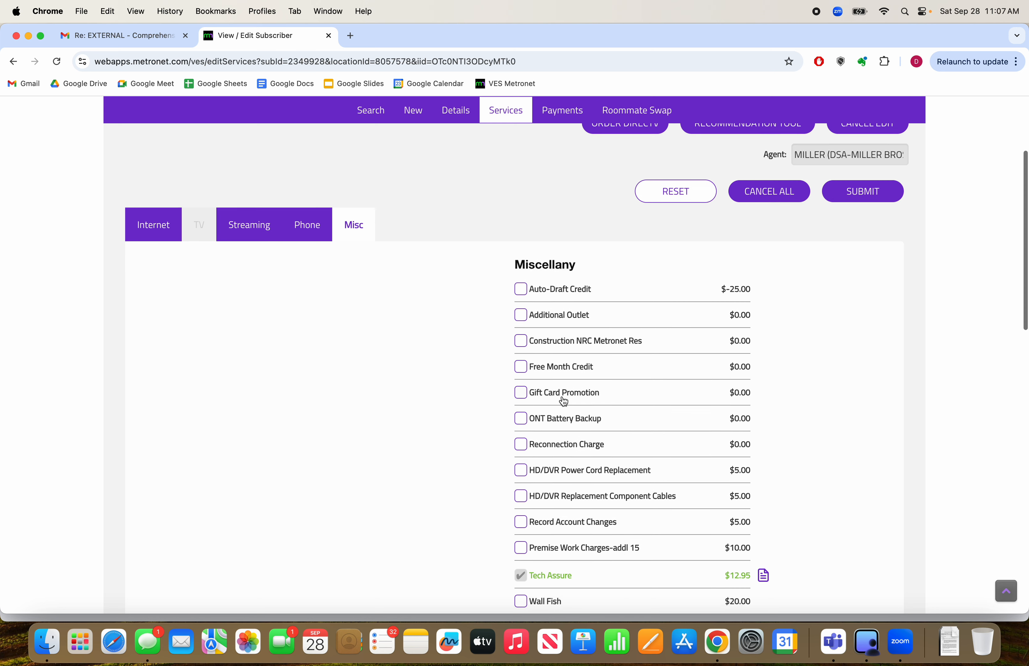
left_click(521, 363)
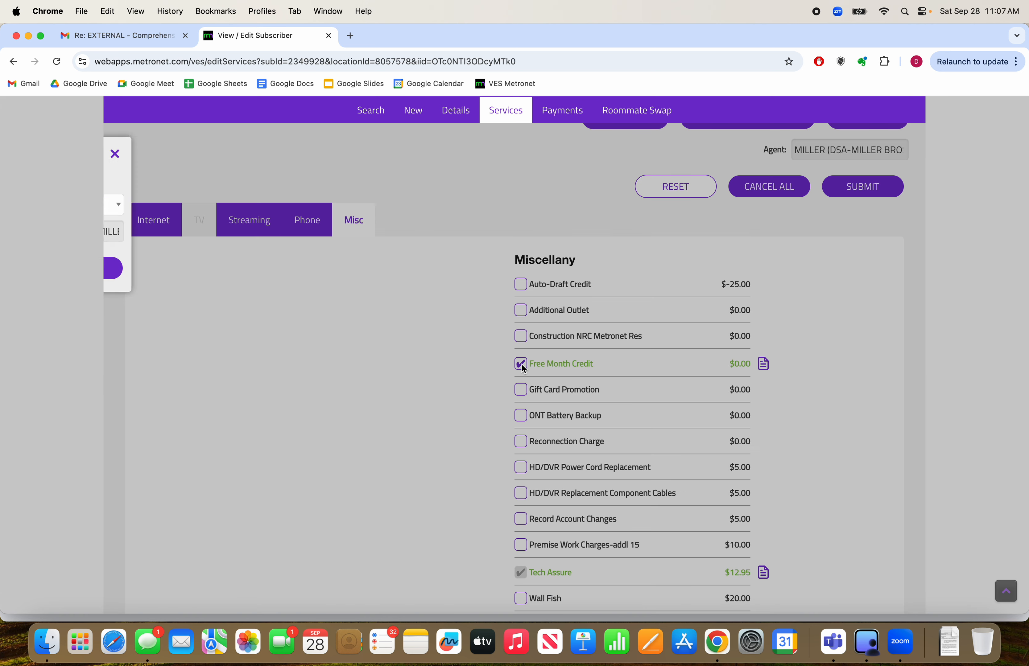
left_click(228, 199)
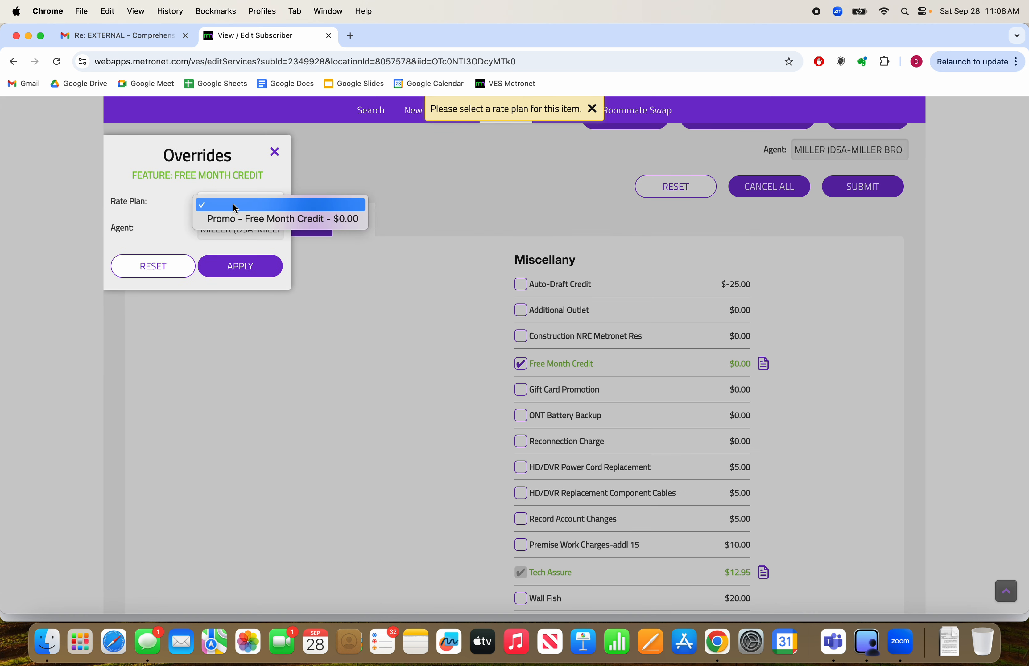
left_click(254, 221)
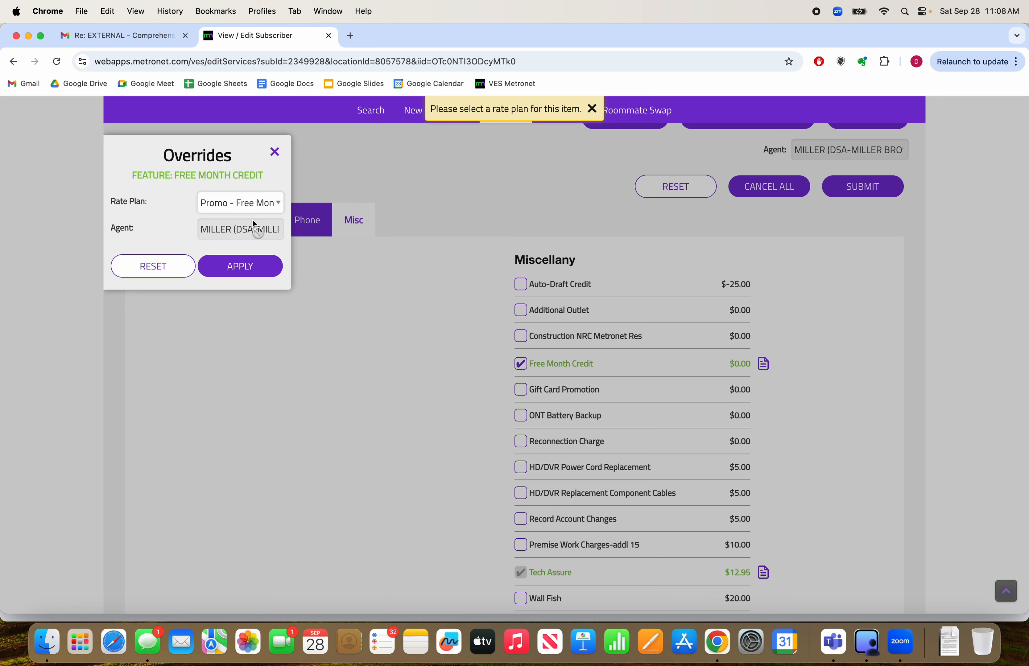
left_click(239, 267)
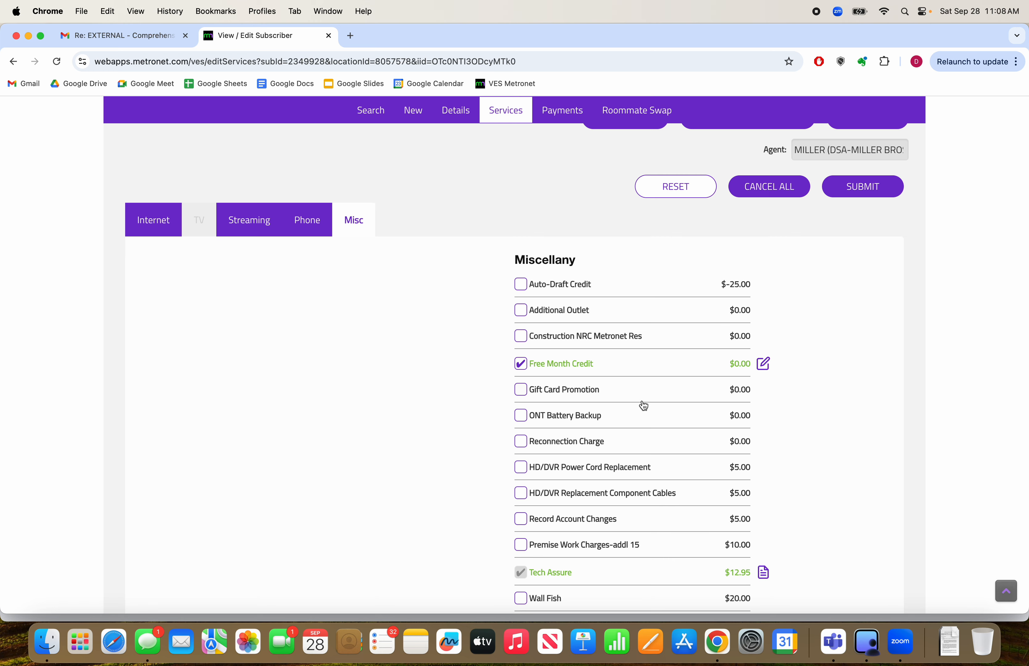
Examine the order's charge summary, comparing the one-time charges, monthly charges and amount due now
scroll(642, 404, "up", 5)
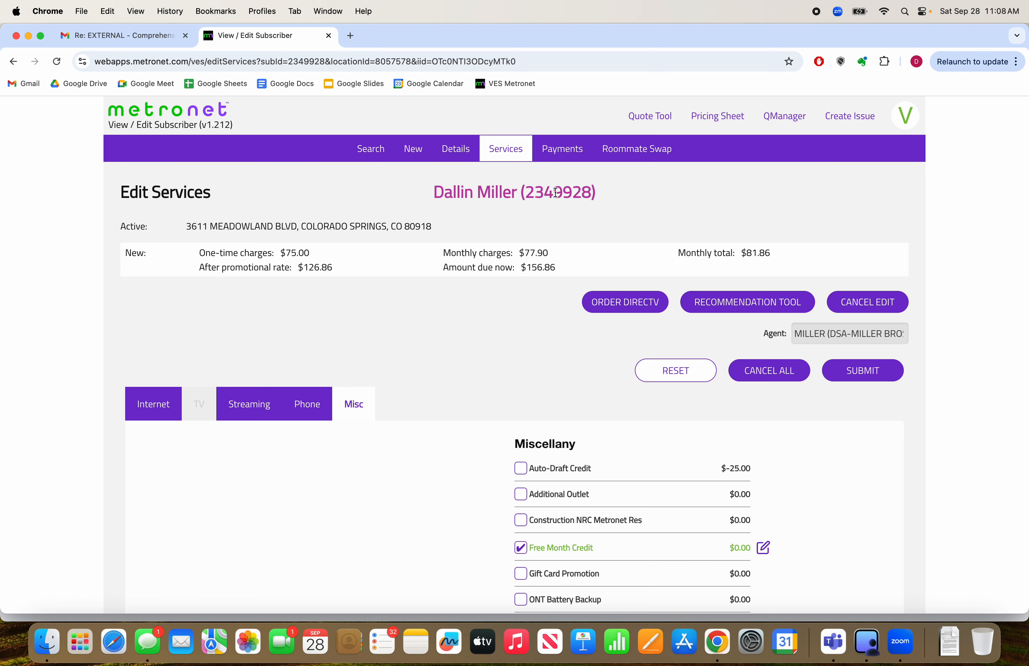
scroll(629, 321, "down", 4)
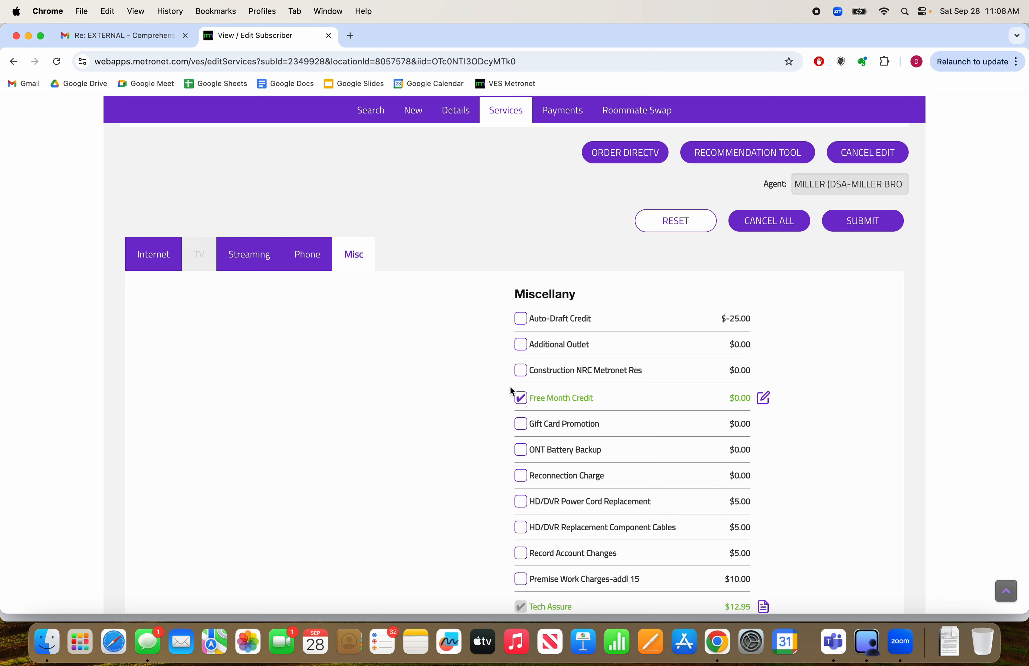
scroll(508, 303, "up", 4)
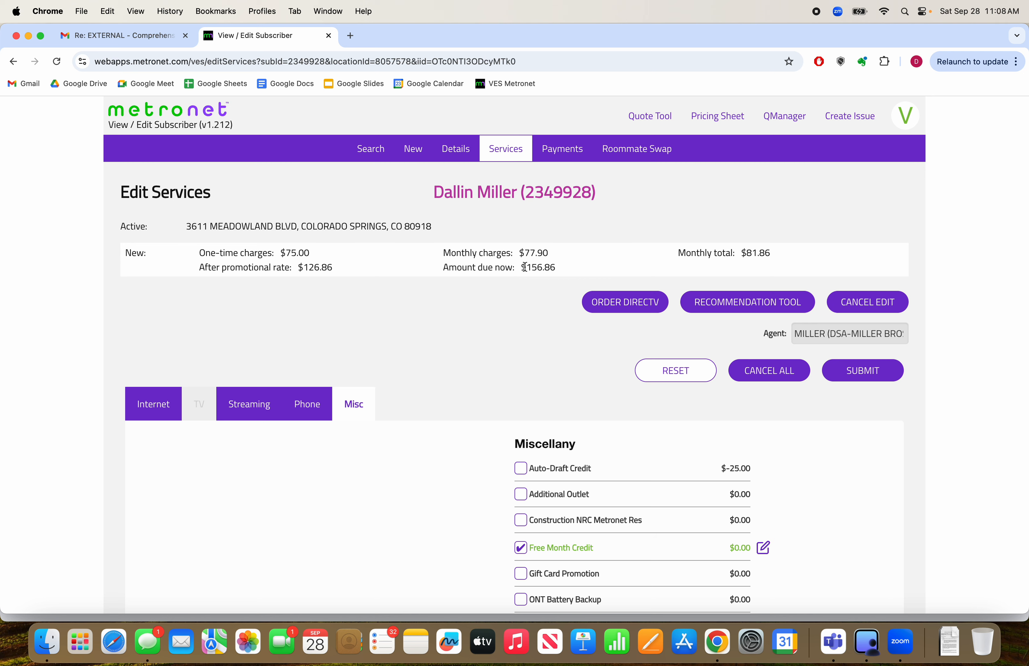
left_click_drag(521, 267, 547, 251)
left_click(531, 254)
mouse_move(548, 255)
left_mouse_down()
mouse_move(518, 255)
mouse_move(557, 267)
left_mouse_up()
left_click_drag(284, 253, 313, 251)
left_click(508, 284)
left_click_drag(521, 269, 557, 268)
left_click(535, 333)
scroll(534, 334, "down", 3)
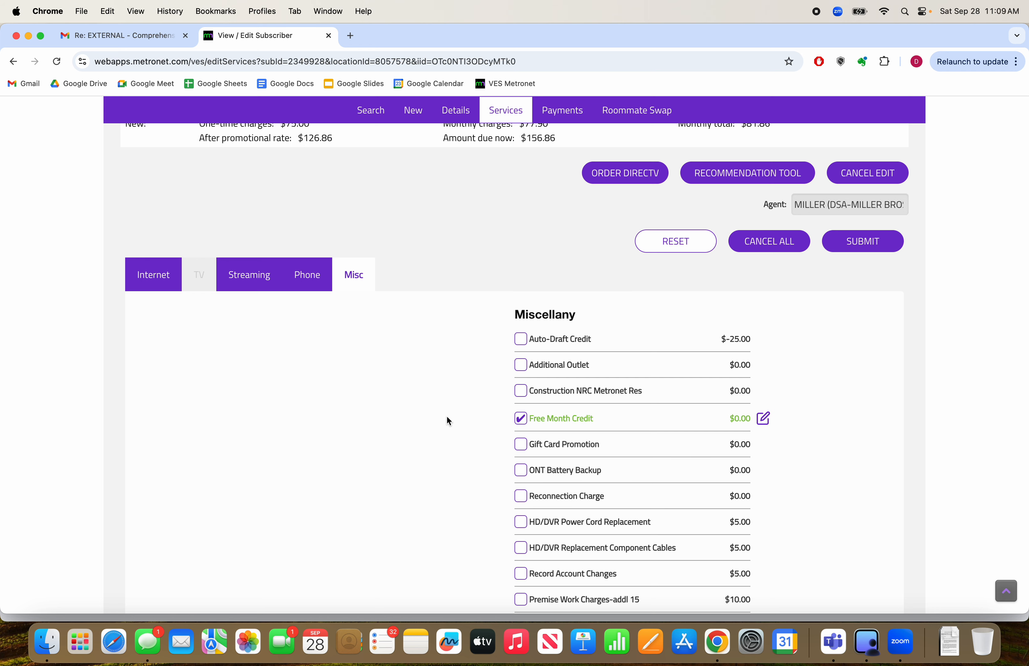
scroll(448, 421, "up", 5)
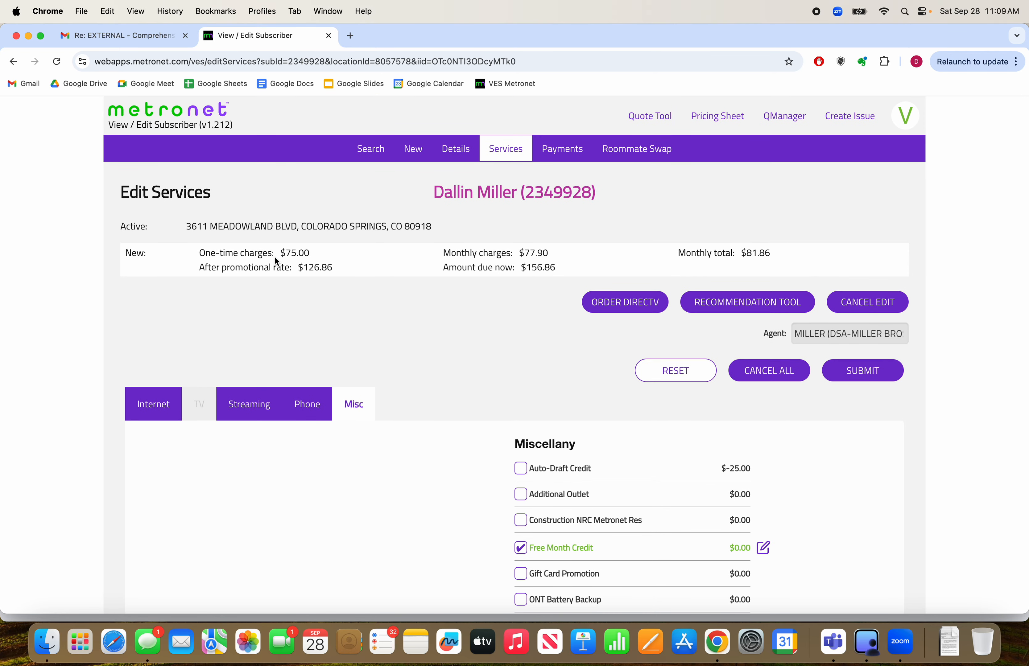
left_click_drag(285, 254, 313, 254)
Add the Gift Card Promotion with the rate plan Promo - $100 Gift Card
scroll(492, 422, "down", 3)
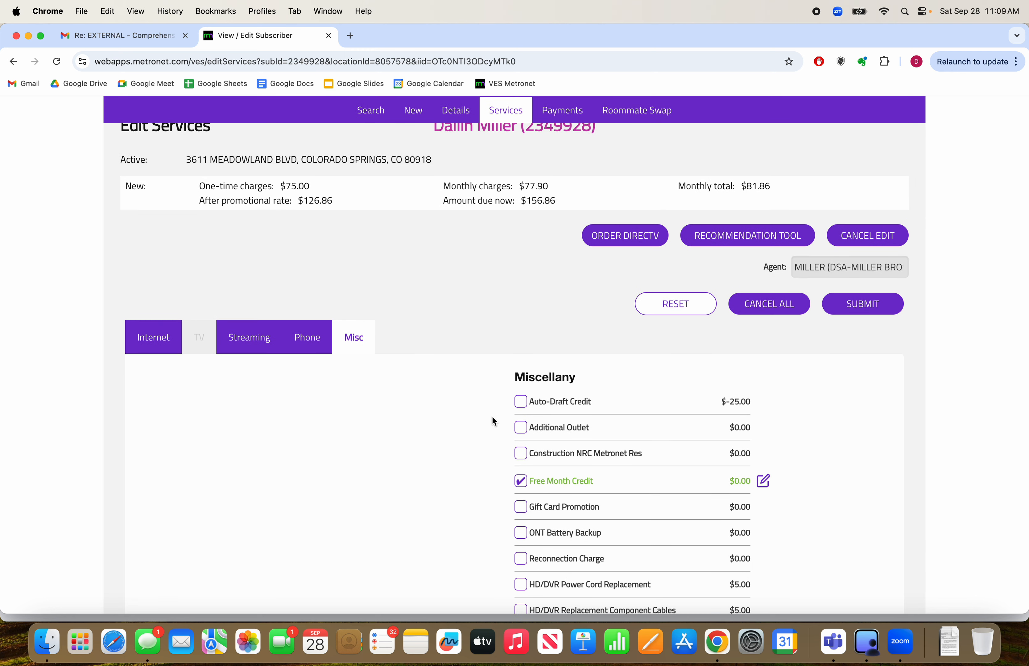
scroll(687, 490, "down", 2)
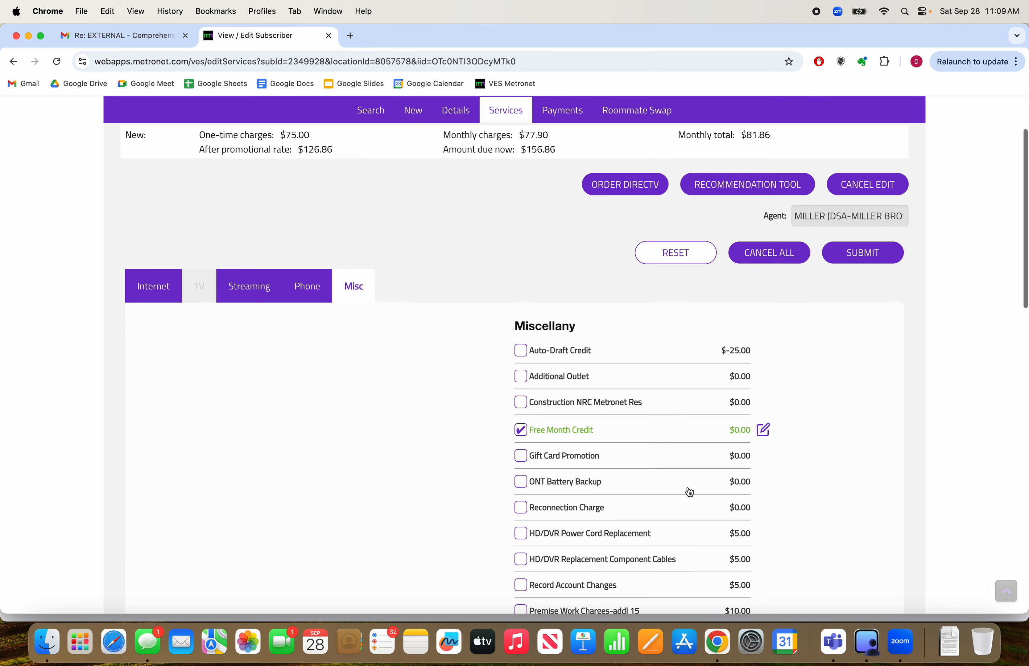
left_click(521, 459)
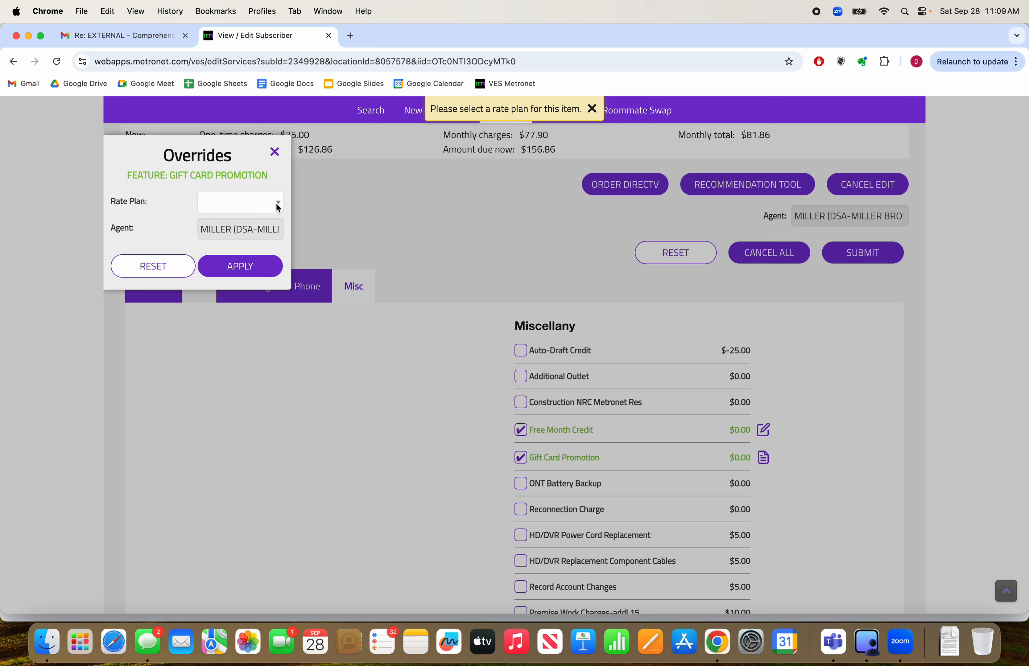
left_click(276, 203)
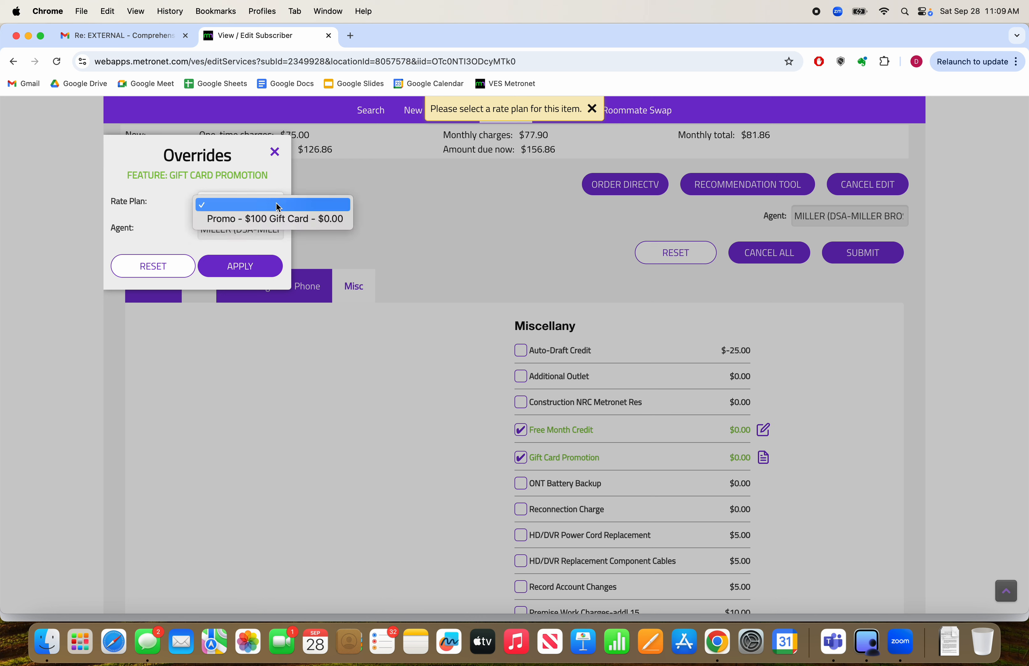
left_click(278, 220)
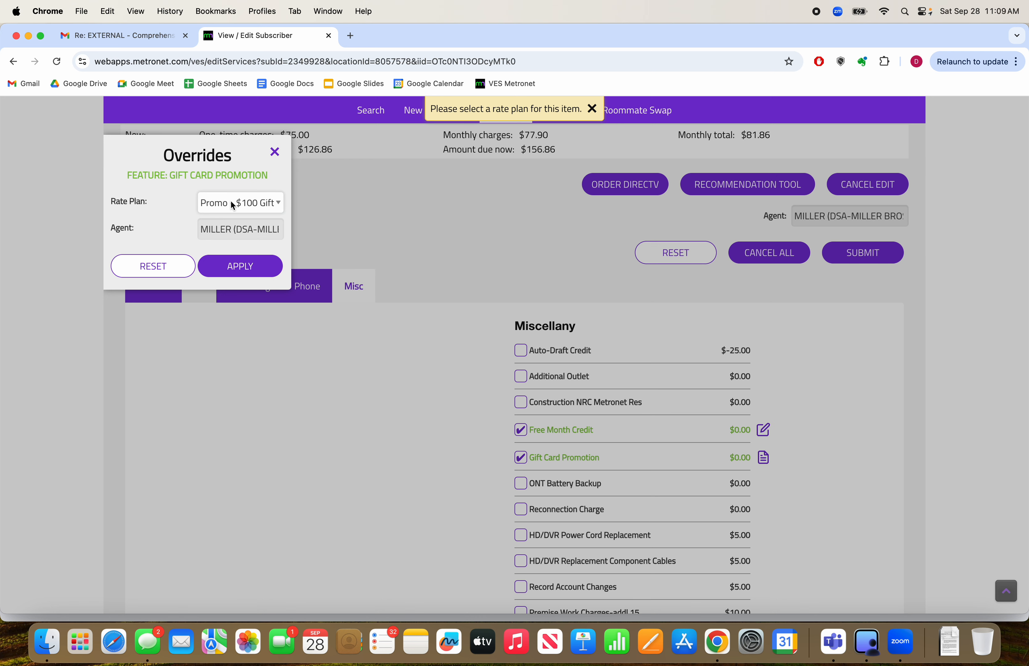
left_click(254, 271)
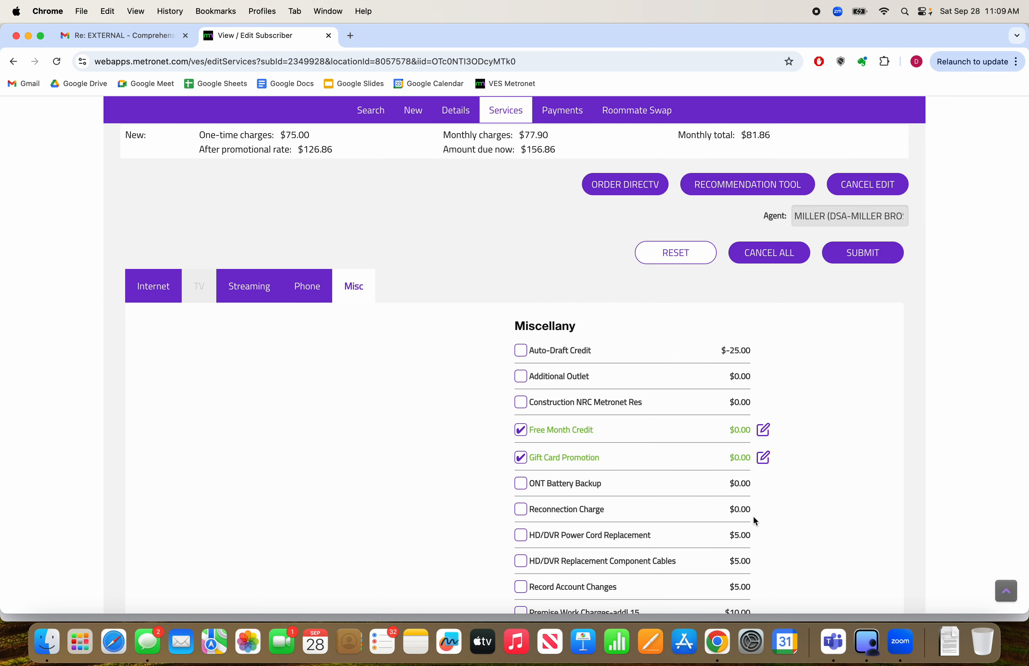
Check the rate plan options available for the Tech Assure feature, leaving its overrides unapplied
scroll(754, 520, "down", 3)
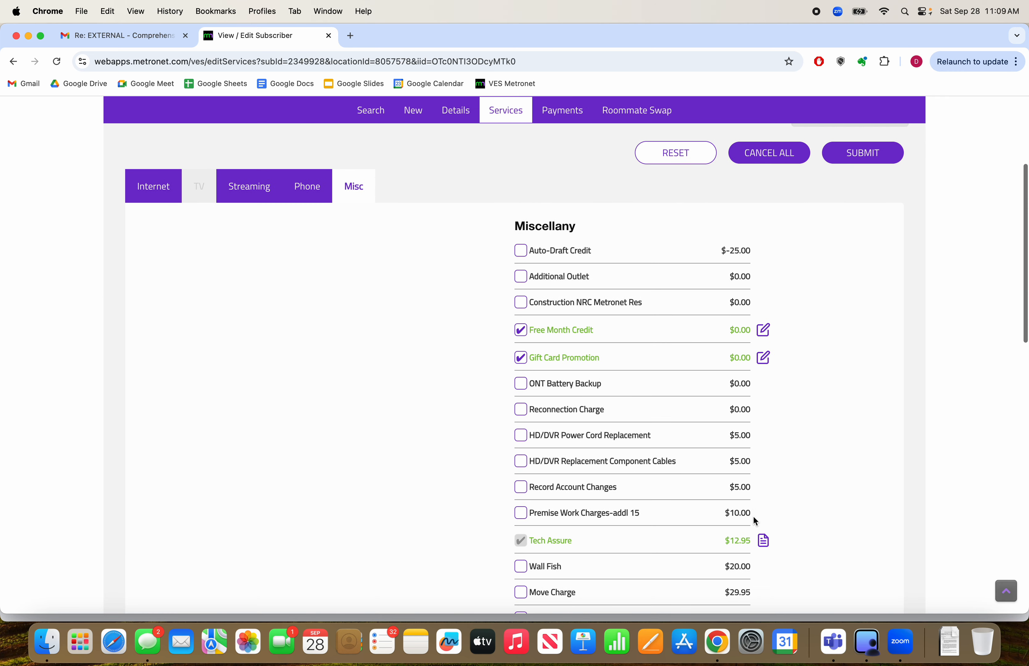
scroll(645, 563, "down", 2)
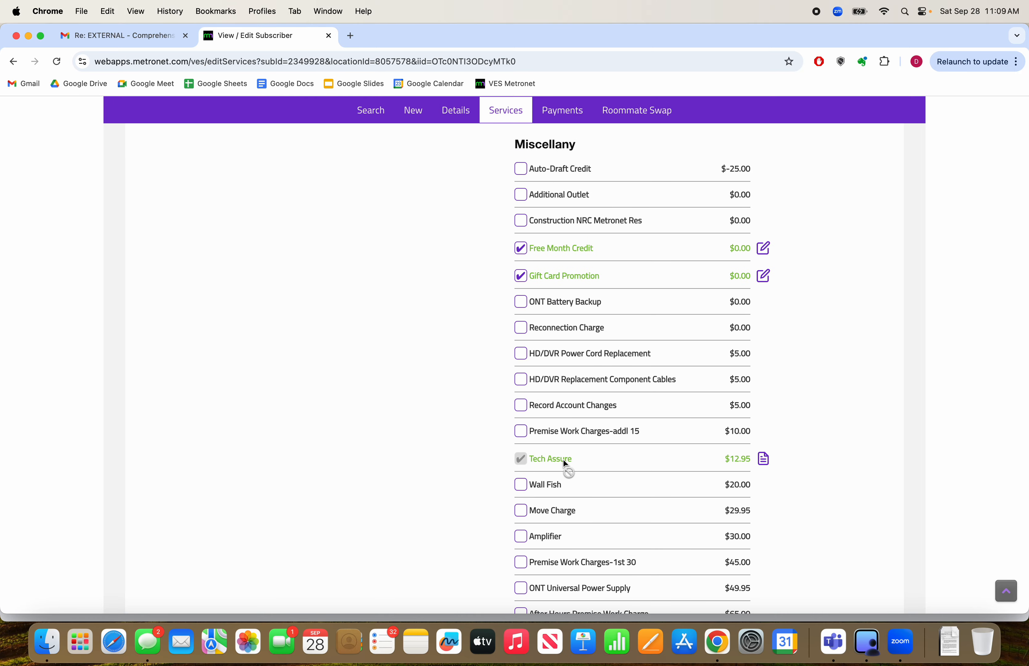
left_click(764, 460)
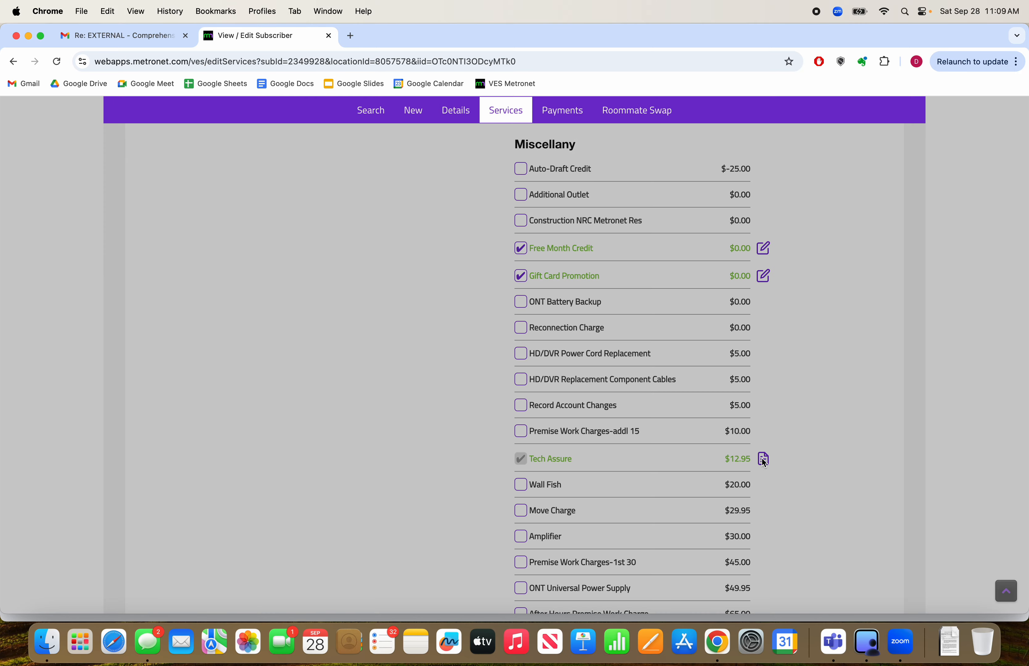
left_click(275, 203)
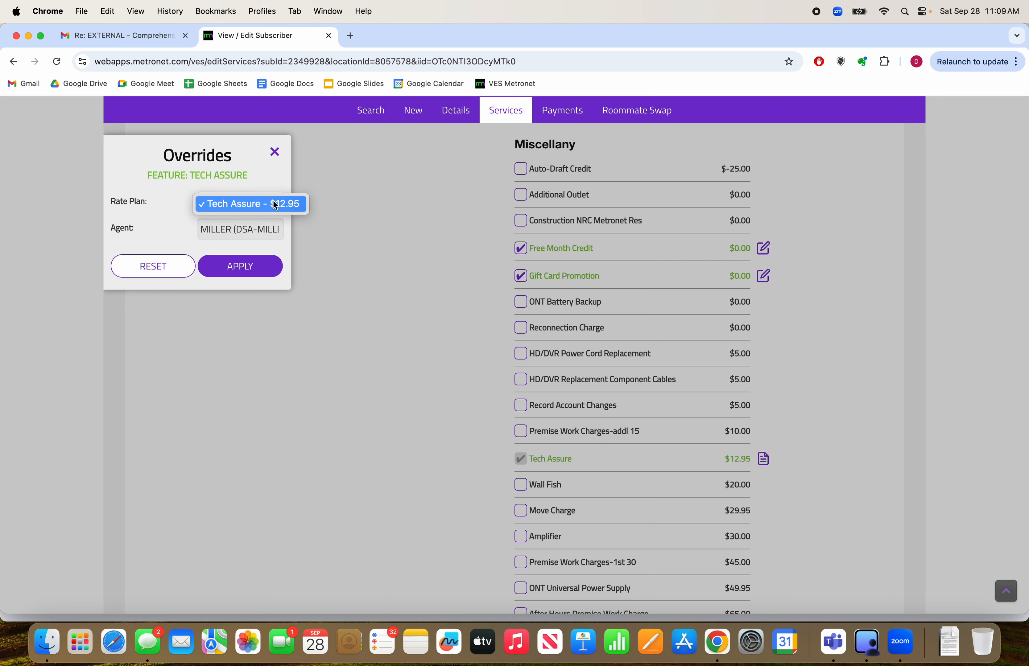
left_click(319, 198)
left_click(276, 154)
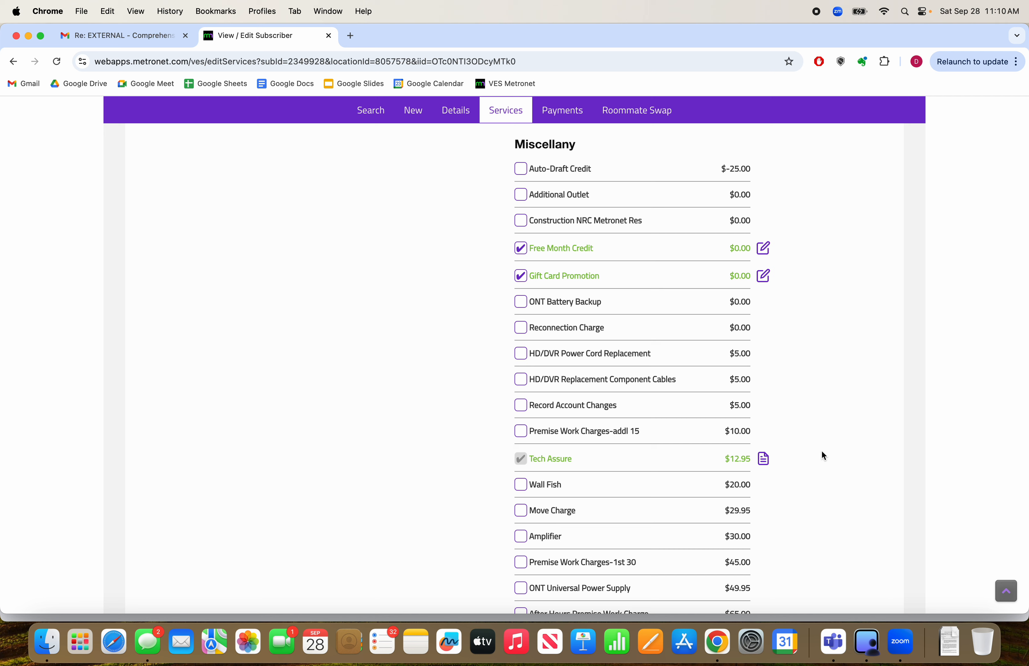
Check the rate plan options for the Installation Fee without applying an override
scroll(721, 497, "down", 5)
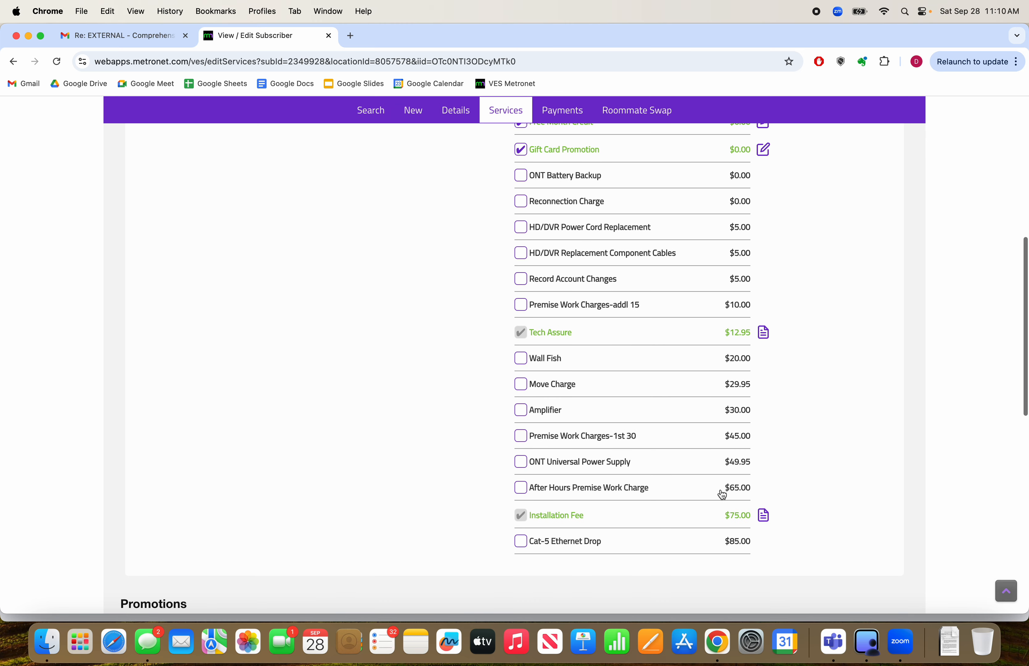
left_click(766, 520)
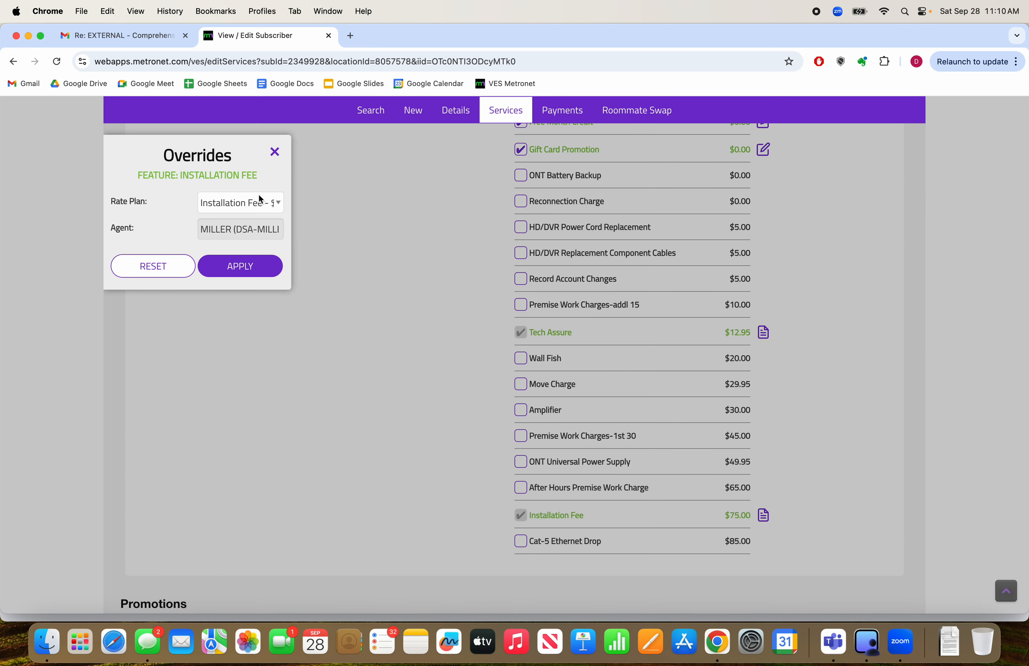
left_click(272, 202)
left_click(272, 202)
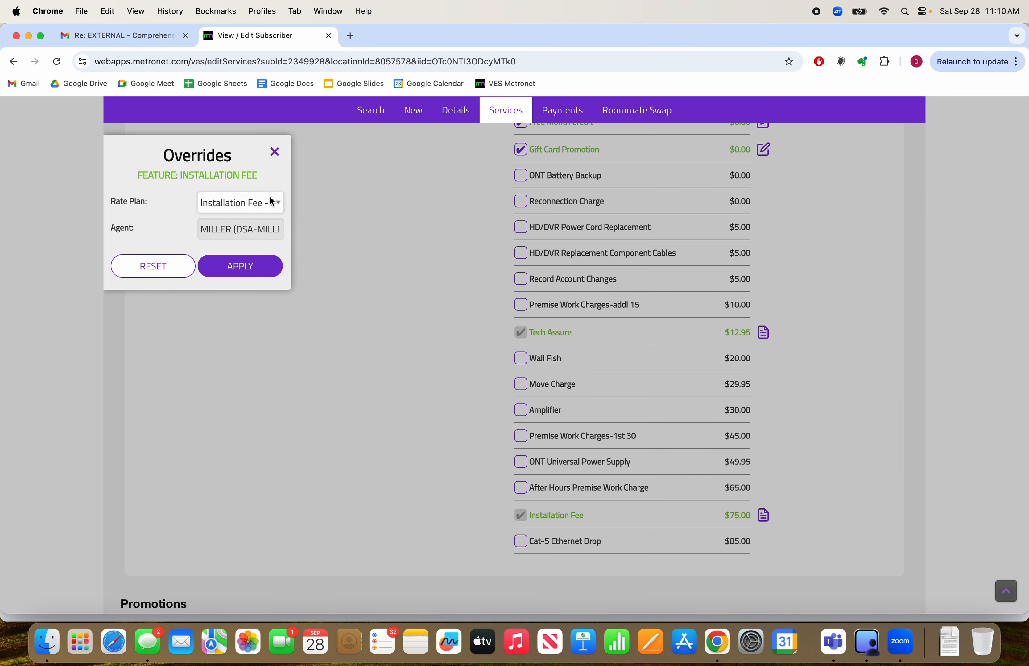
left_click(276, 153)
scroll(867, 489, "down", 4)
scroll(868, 488, "up", 10)
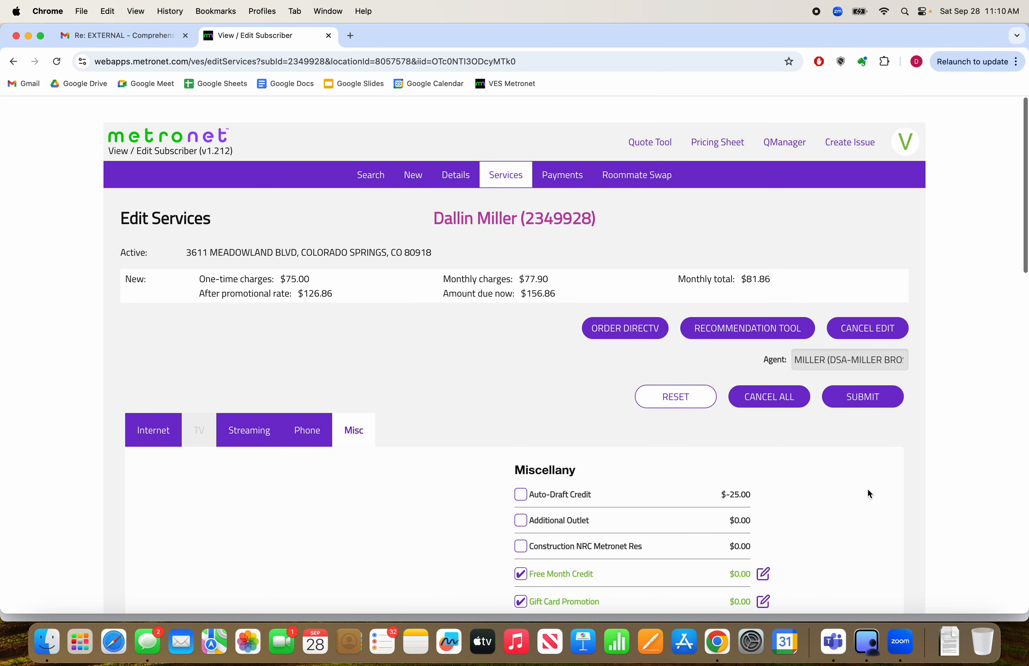
Submit the order and authorize the local, local toll and long distance provider changes in the Letter of Authorization
scroll(868, 488, "down", 1)
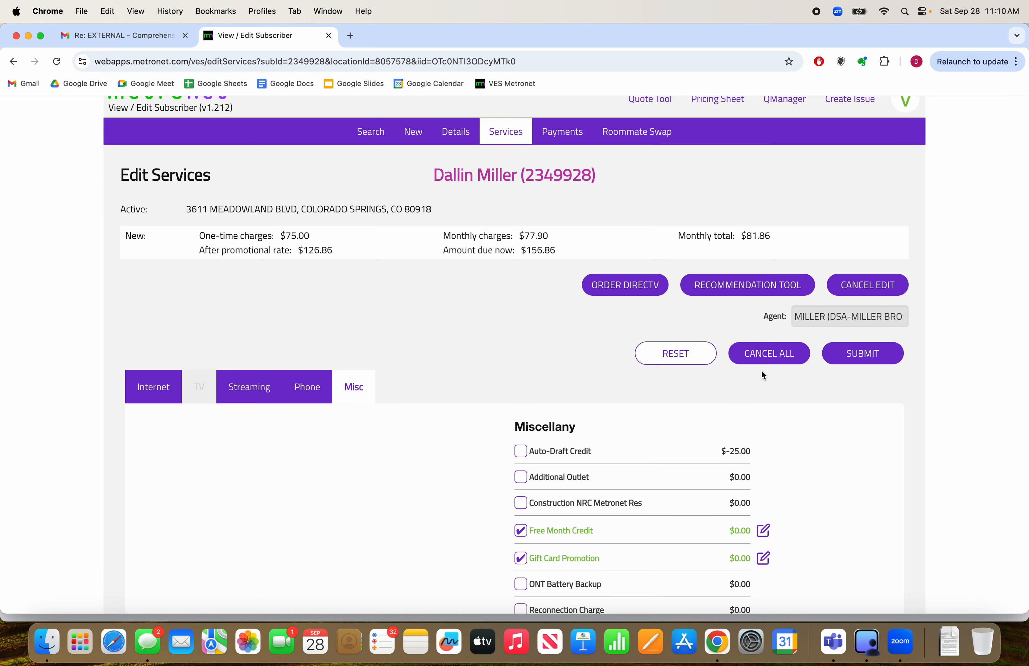
left_click(871, 360)
scroll(653, 326, "down", 5)
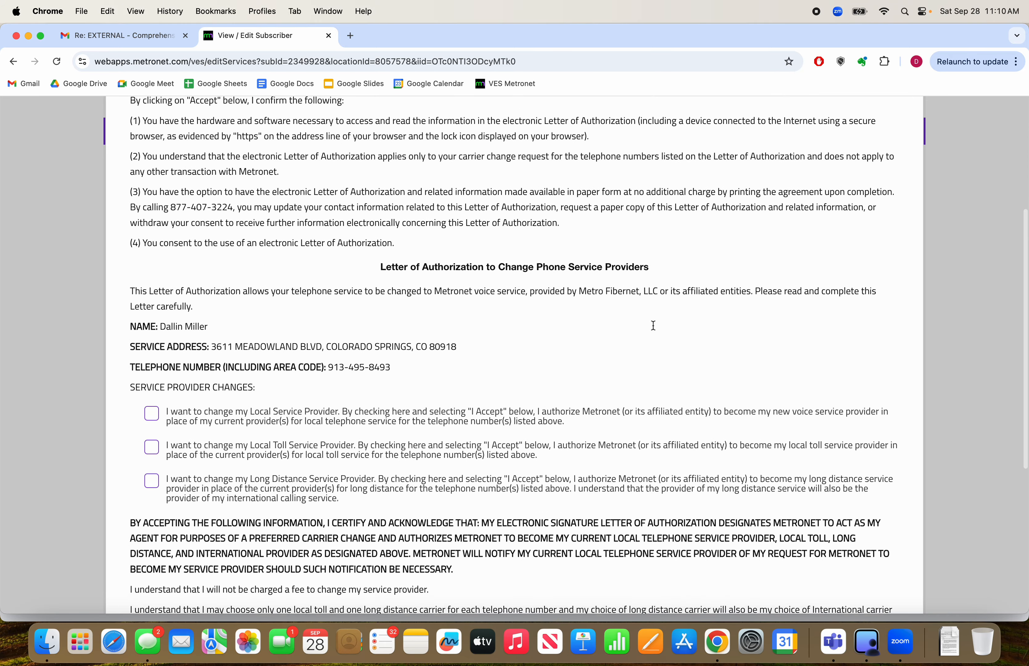
scroll(653, 326, "down", 2)
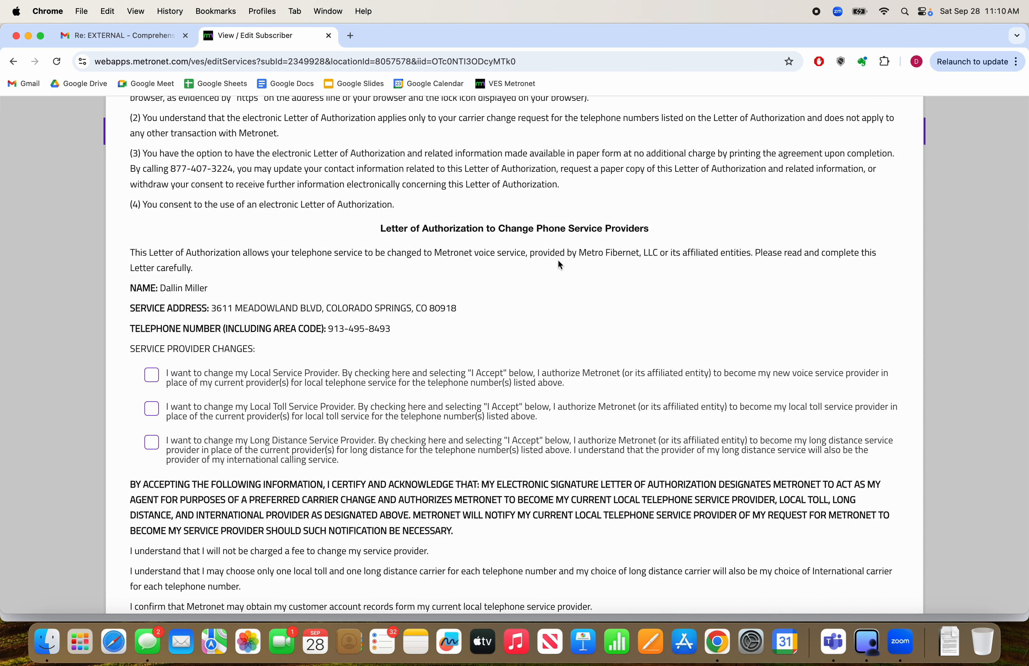
left_click(152, 378)
left_click(151, 410)
left_click(151, 442)
Accept the Letter of Authorization terms, draw the customer's signature and submit the letter
scroll(311, 447, "down", 6)
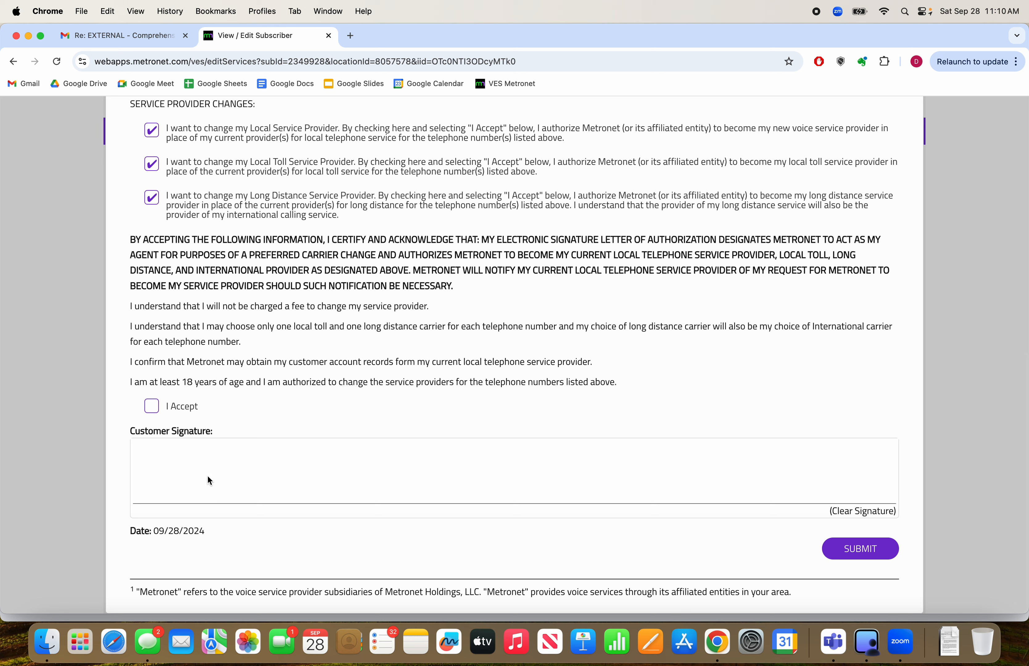
left_click(152, 406)
mouse_move(217, 479)
left_mouse_down()
mouse_move(323, 490)
mouse_move(504, 485)
left_mouse_up()
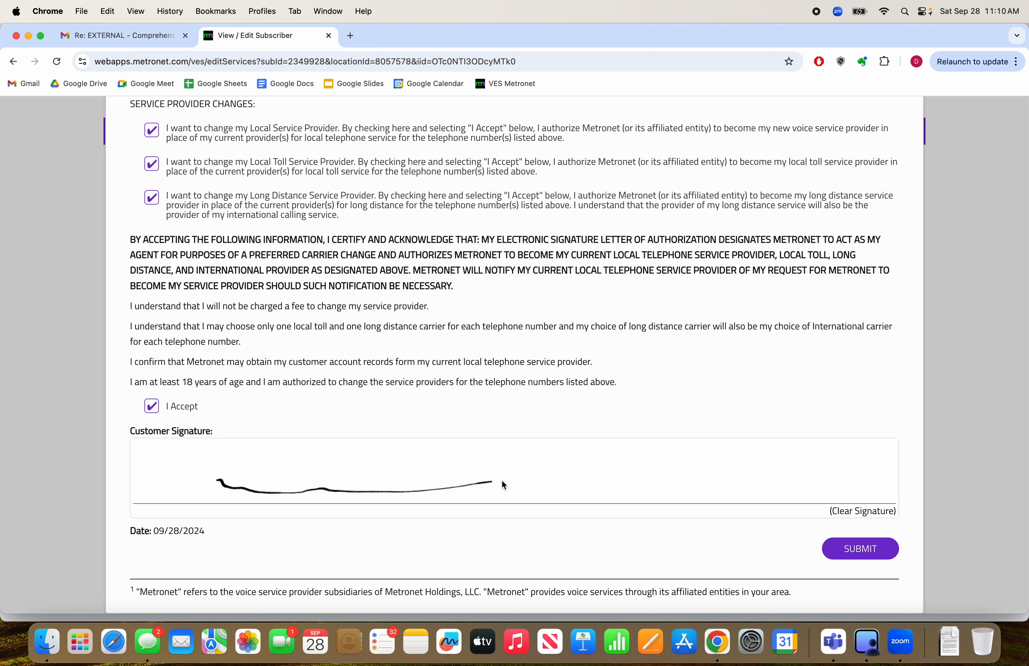
left_click(852, 550)
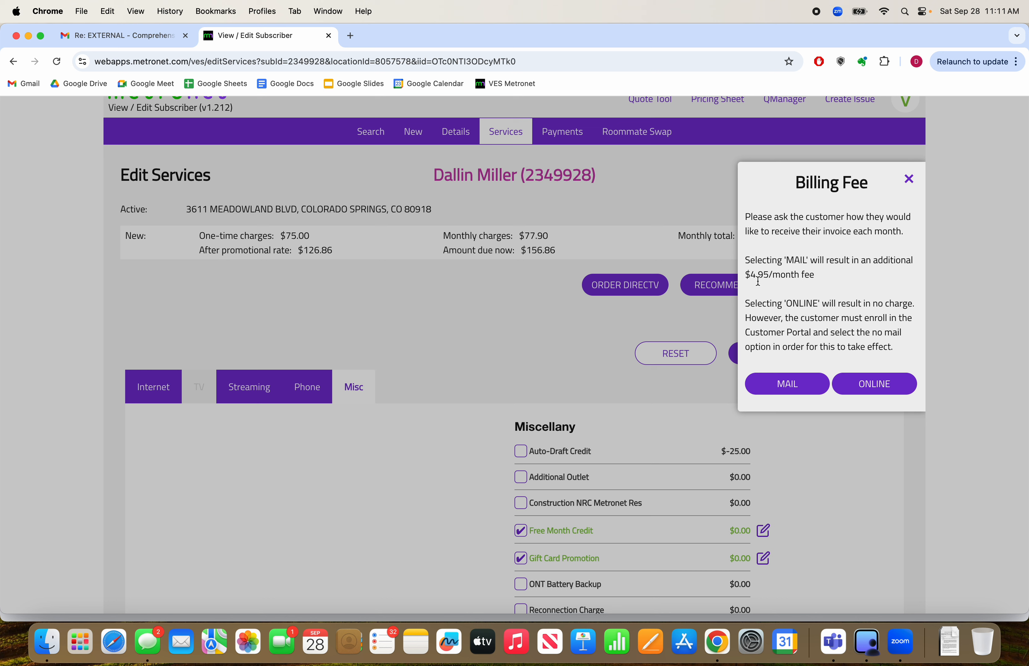
Try to complete the order submission with online invoice delivery as the billing option
left_click_drag(750, 275, 814, 277)
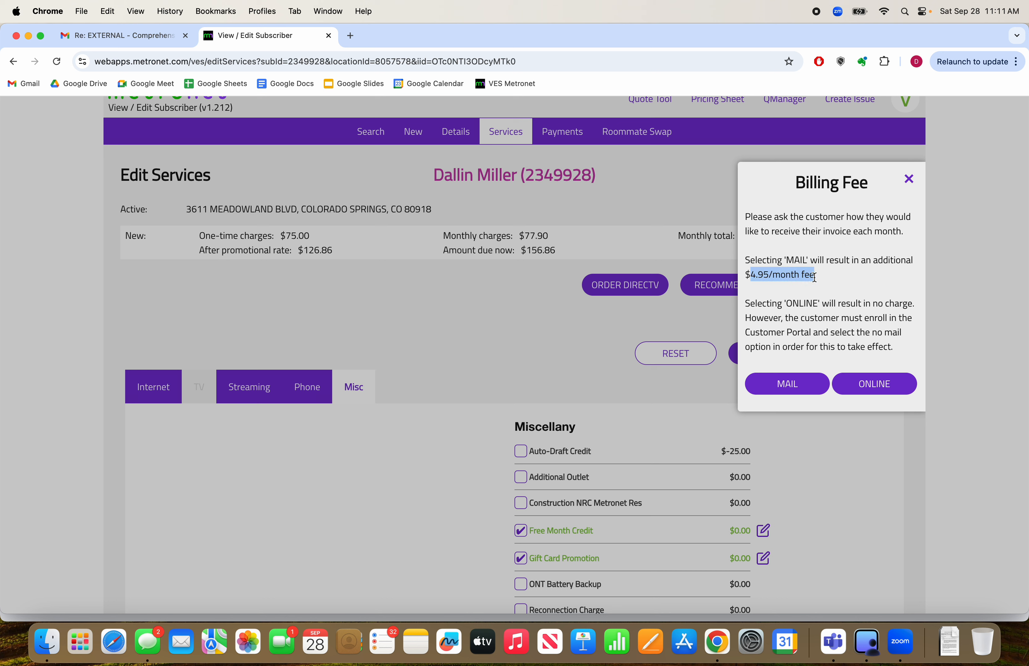
left_click(869, 386)
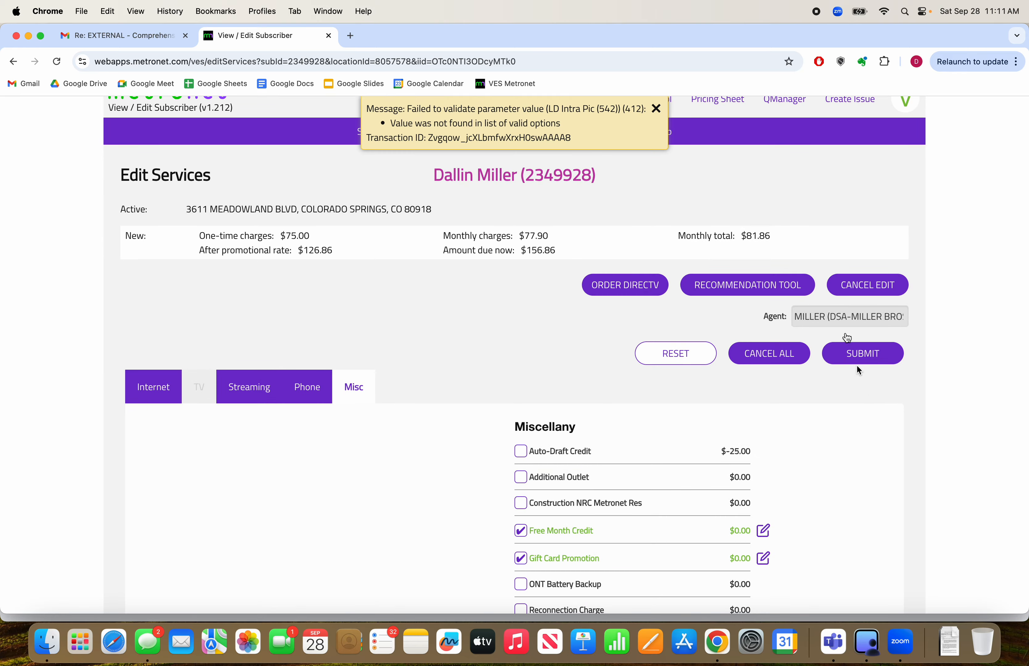
left_click(656, 109)
Examine the order's charges and promotions and its miscellaneous, streaming and internet selections
scroll(623, 433, "down", 15)
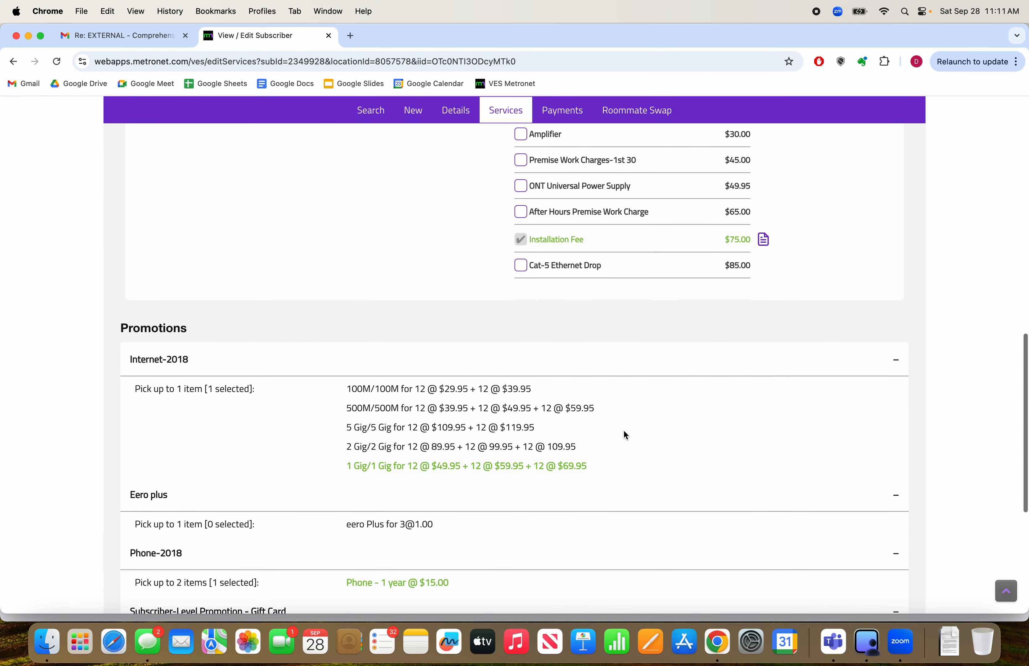
scroll(623, 432, "down", 5)
scroll(623, 433, "up", 20)
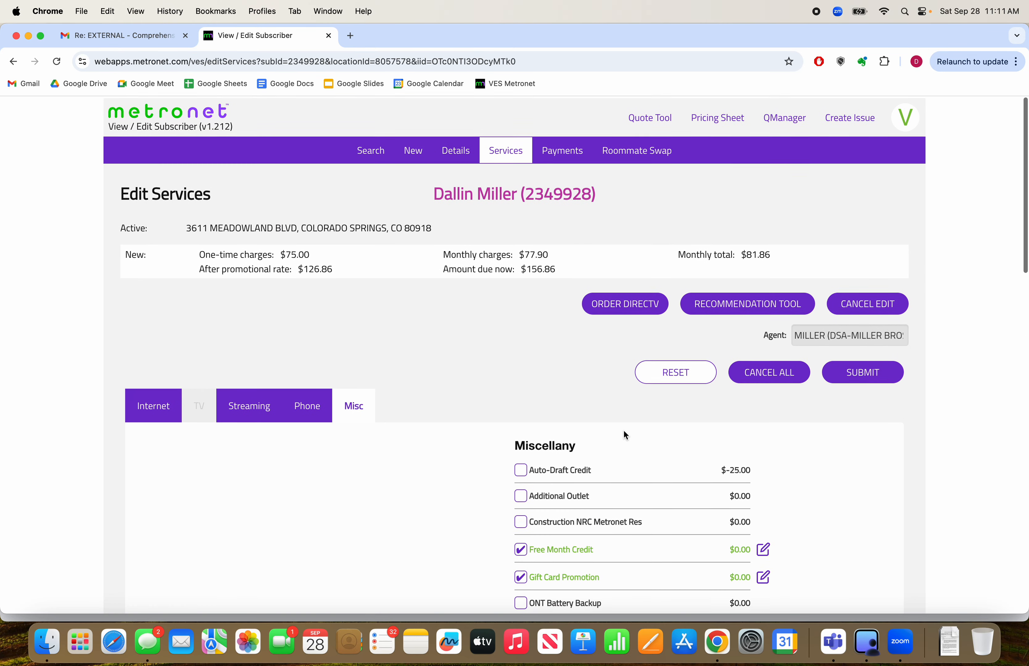
scroll(833, 471, "down", 3)
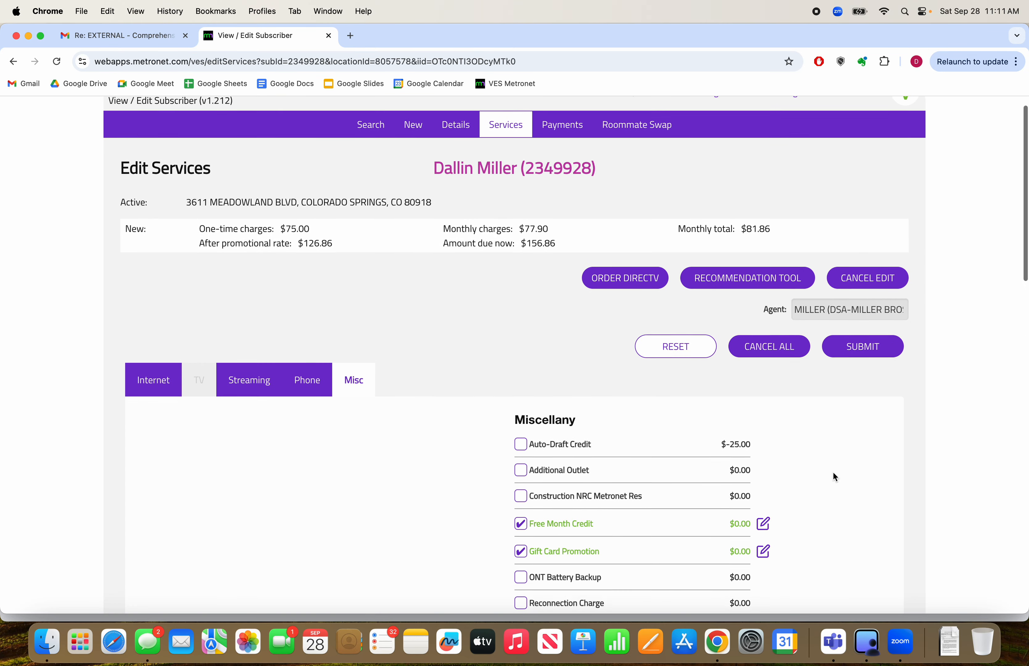
scroll(833, 471, "up", 3)
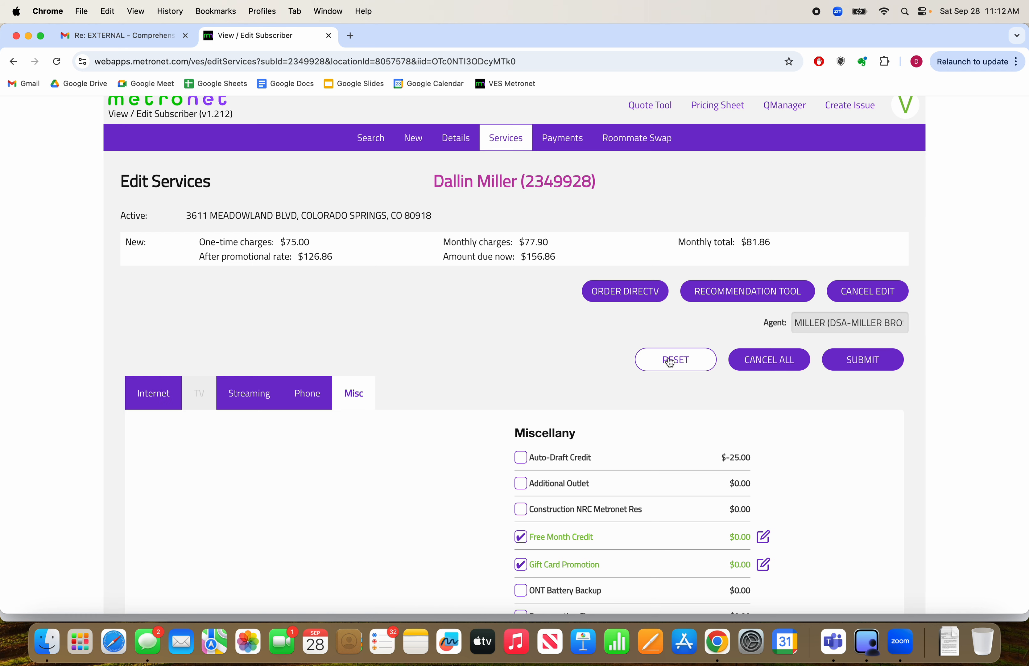
scroll(501, 392, "down", 5)
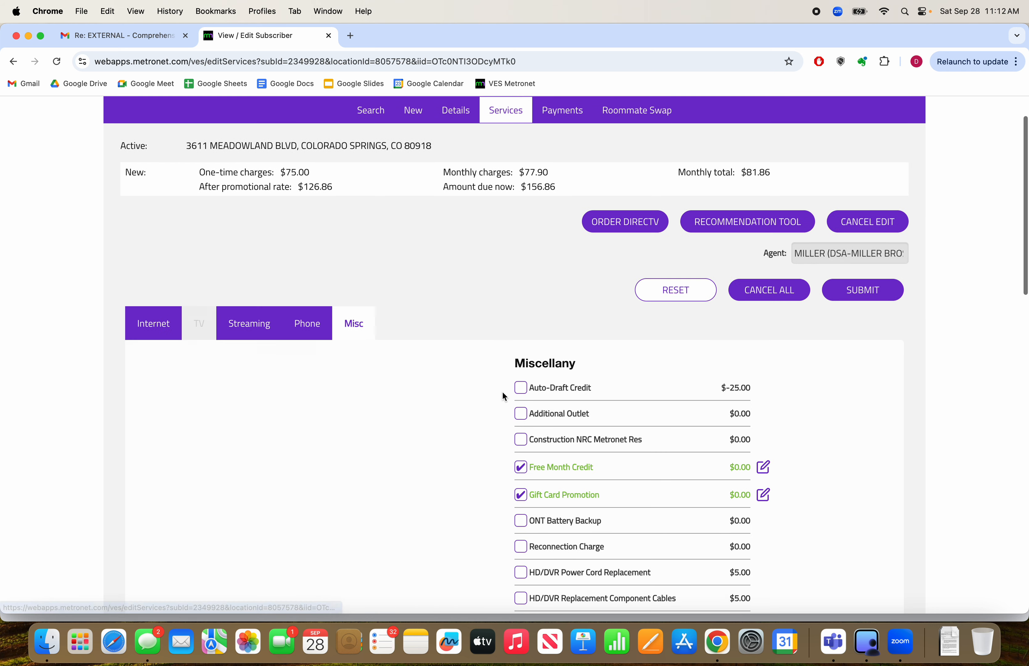
scroll(503, 393, "up", 5)
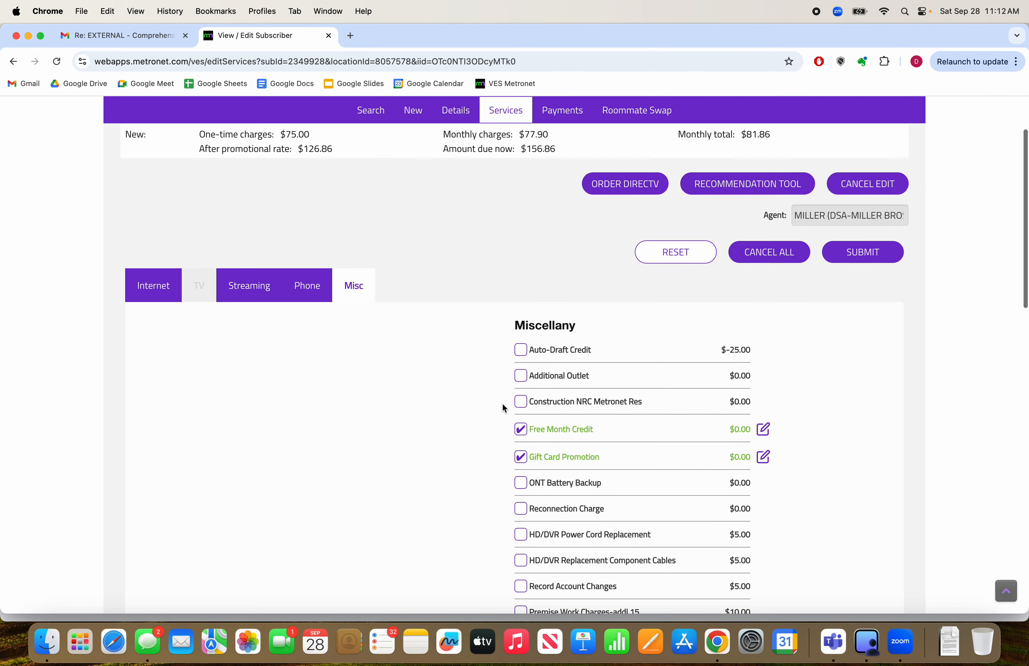
left_click(254, 407)
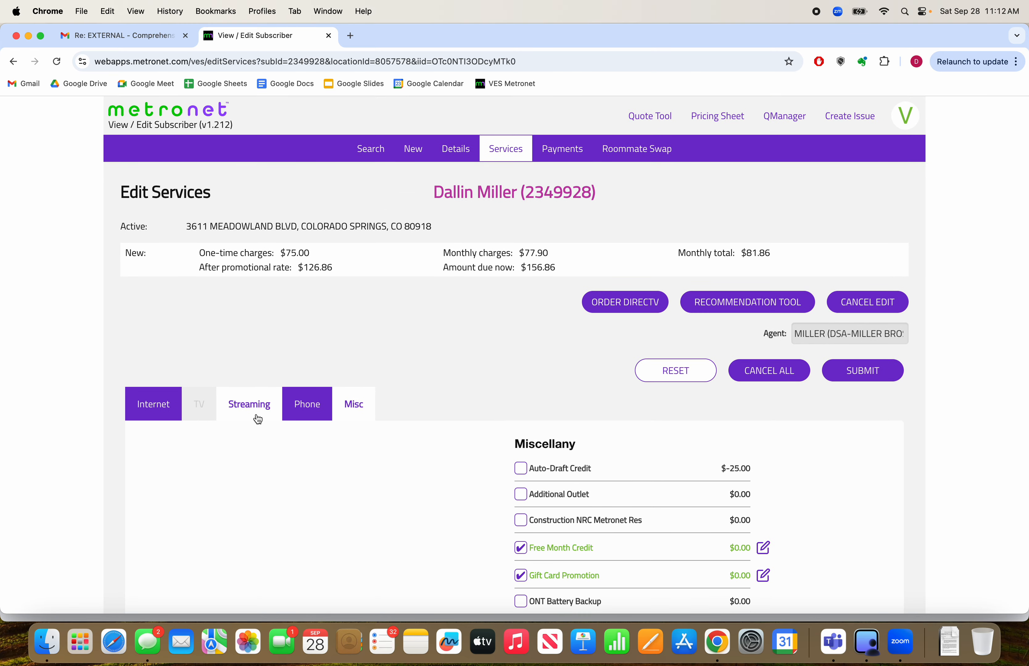
scroll(420, 490, "down", 3)
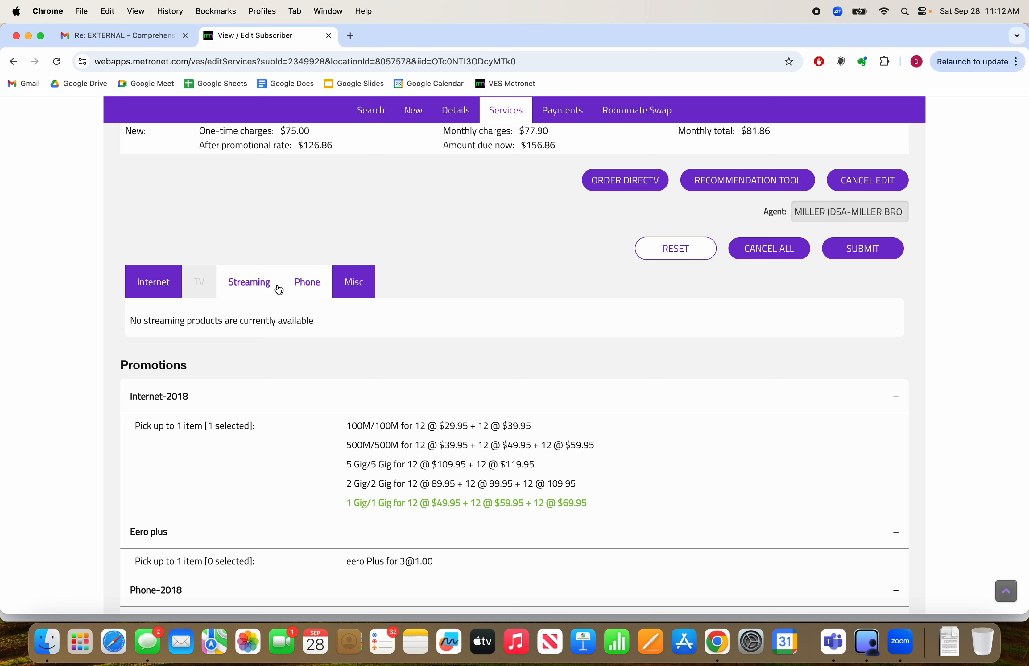
left_click(160, 288)
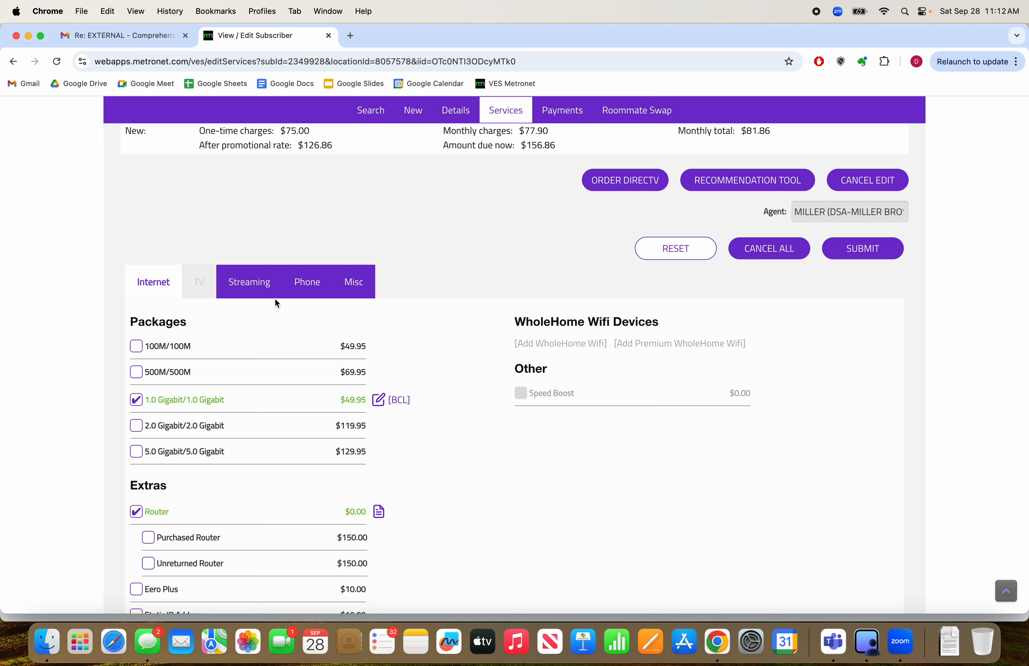
left_click(357, 287)
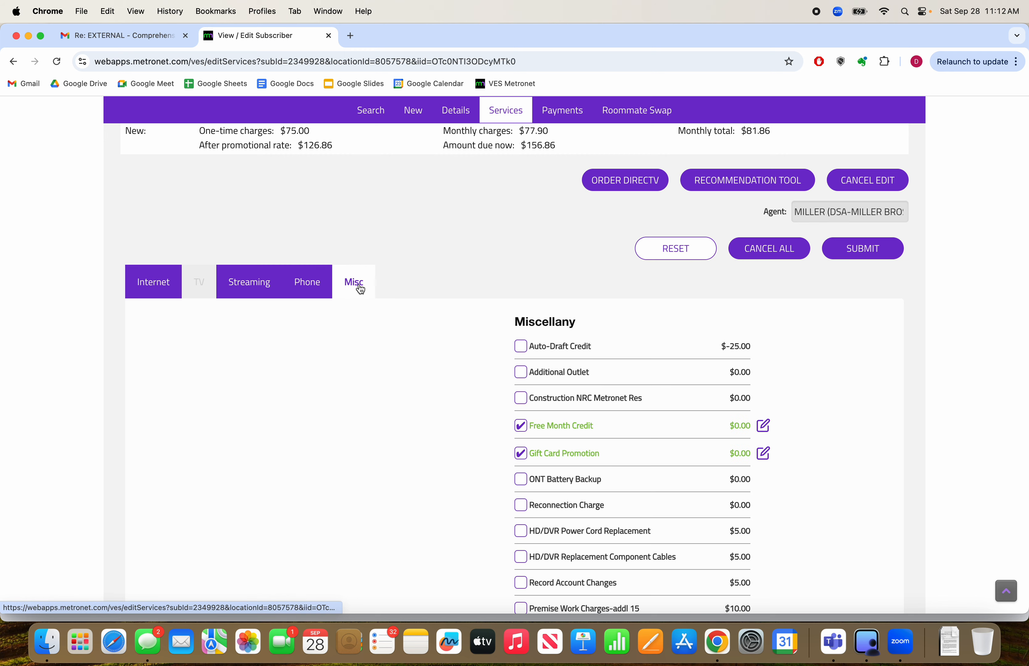
Remove the Fiber Phone Unlimited package from the order's phone services
left_click(331, 291)
scroll(255, 422, "down", 3)
left_click(186, 411)
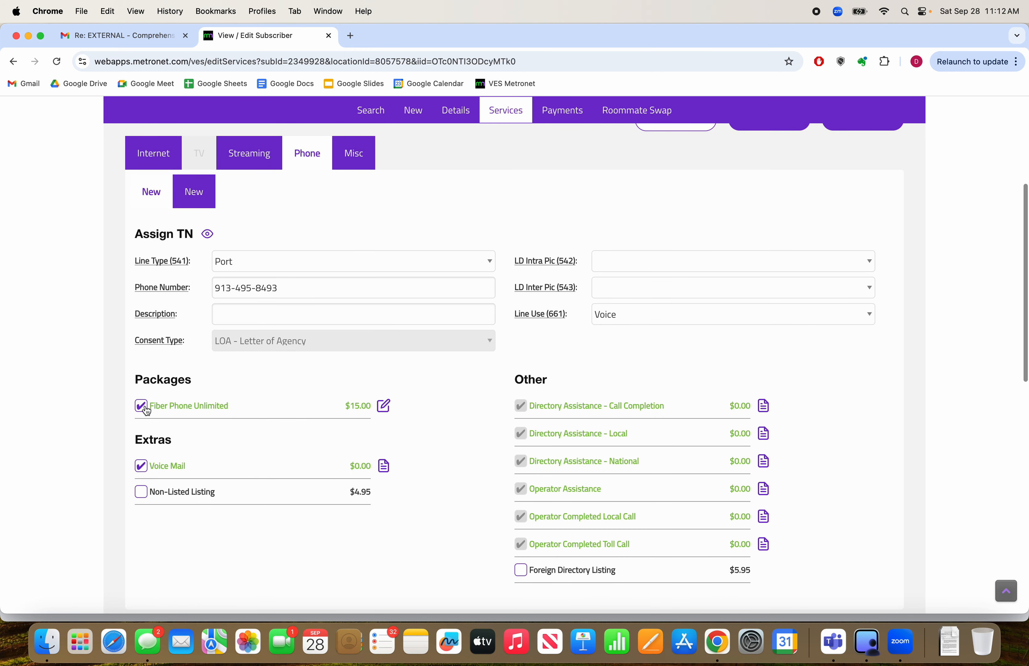
Submit the order and choose online invoice delivery for the billing fee
scroll(277, 305, "up", 5)
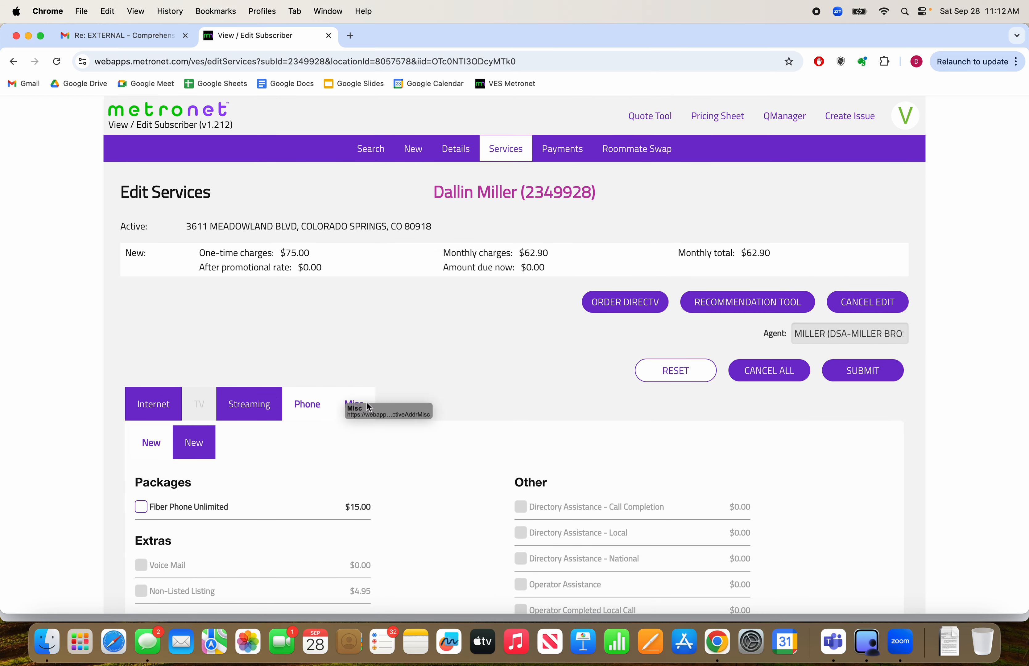
left_click(861, 370)
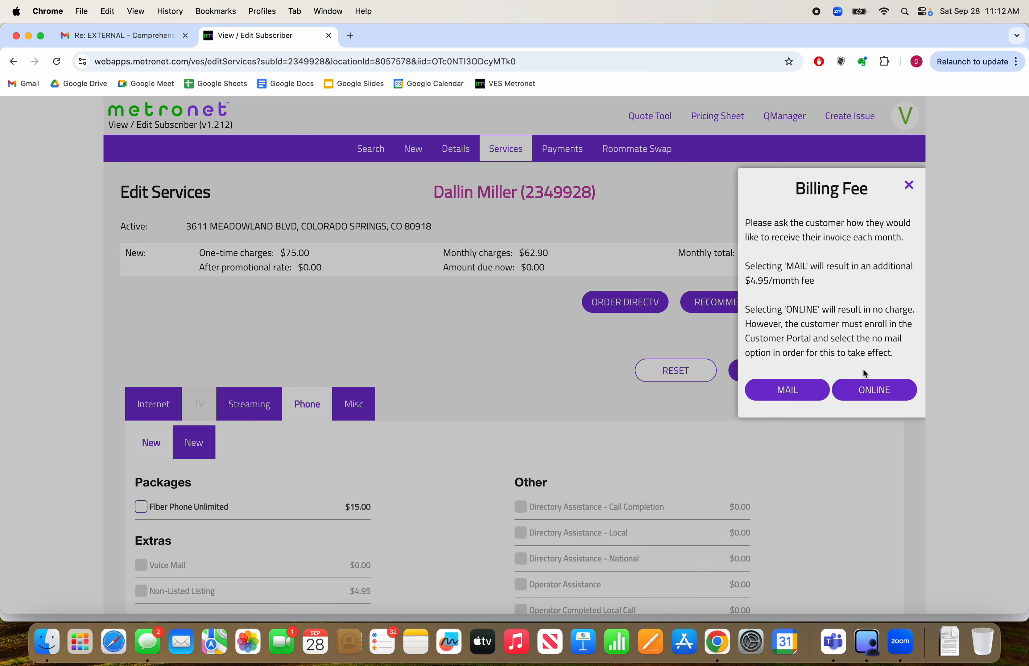
left_click(891, 396)
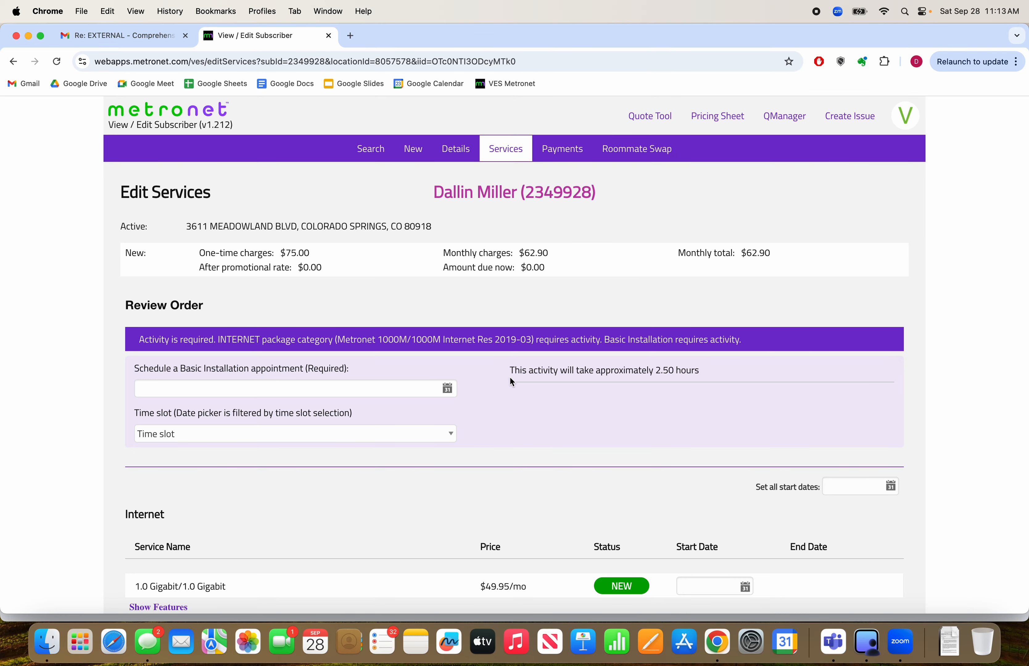
Schedule the Basic Installation appointment for 10/03/2024 in the 8:00 AM - 10:00AM time slot
left_click(447, 391)
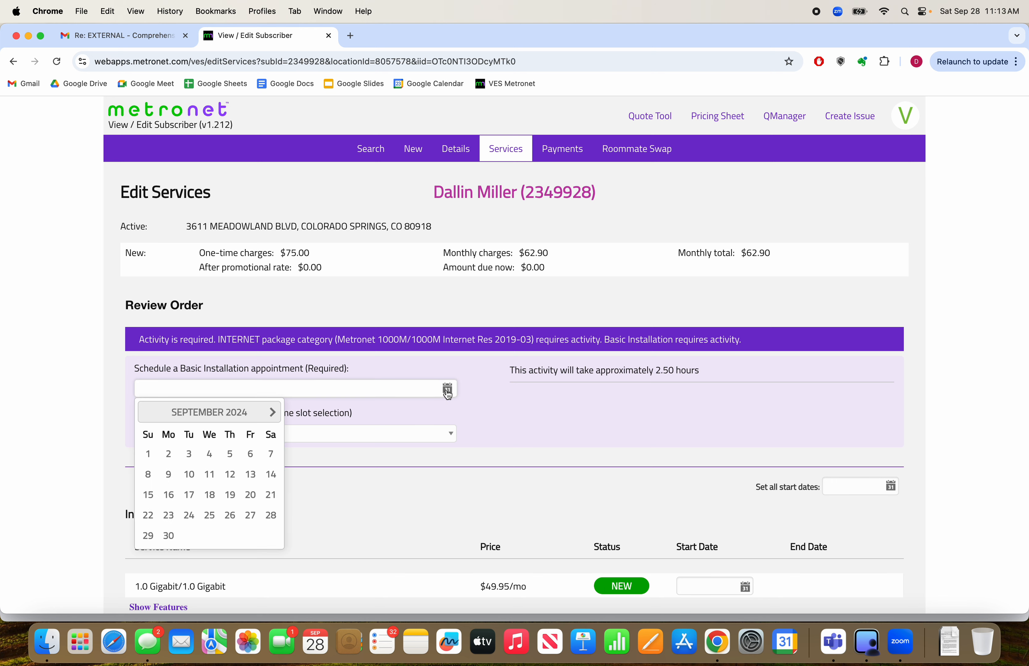
left_click(273, 413)
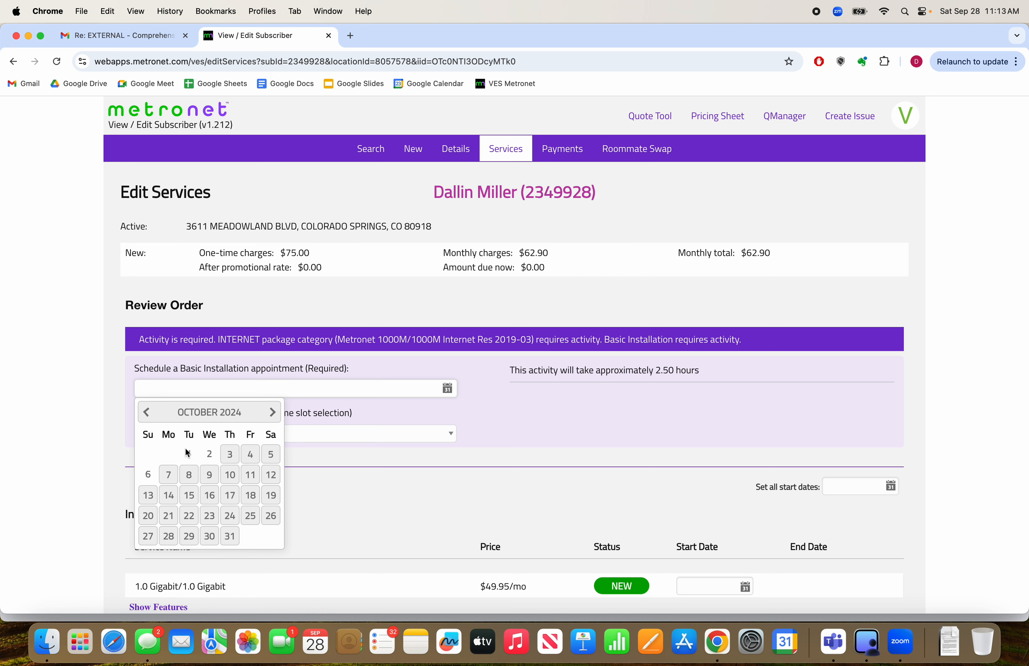
left_click(231, 453)
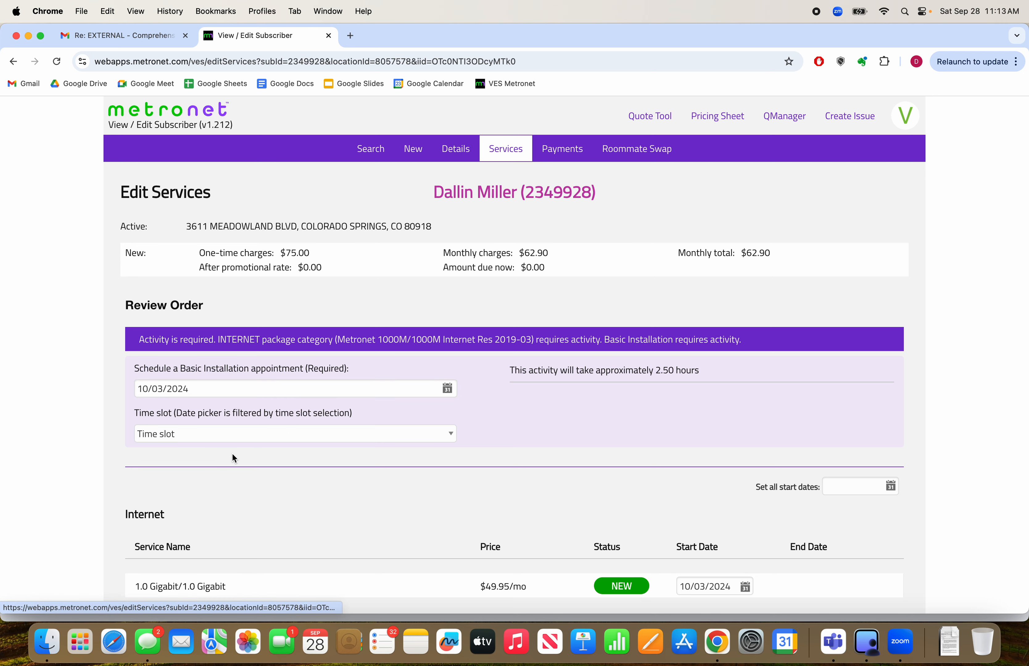
left_click(261, 438)
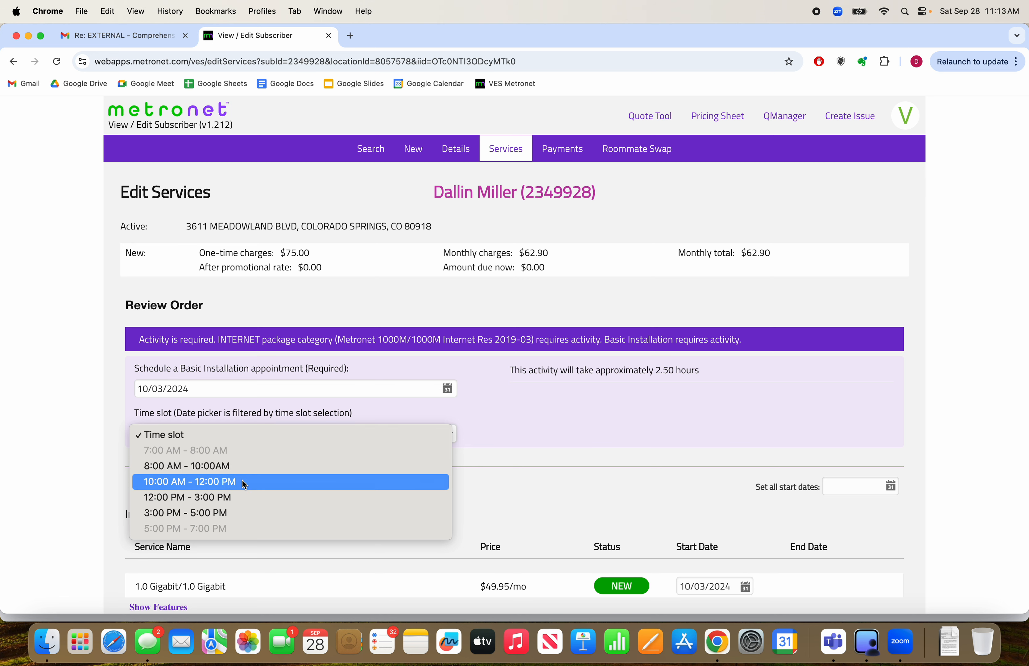
left_click(240, 466)
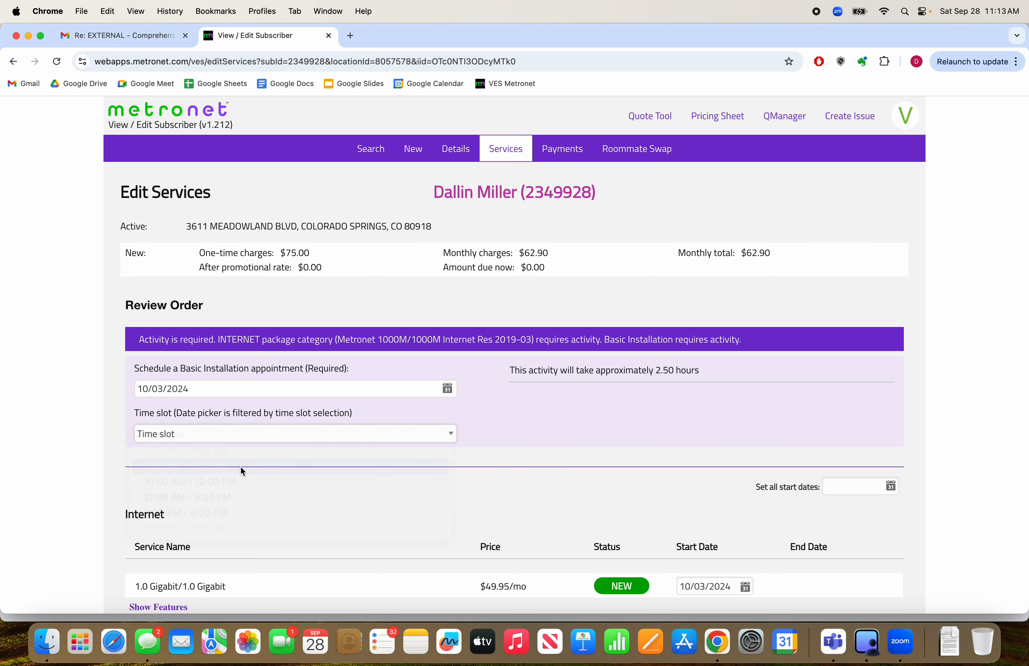
Check the available installation time slots, keeping 8:00 AM - 10:00AM selected, and examine the activity's estimated duration
left_click(322, 437)
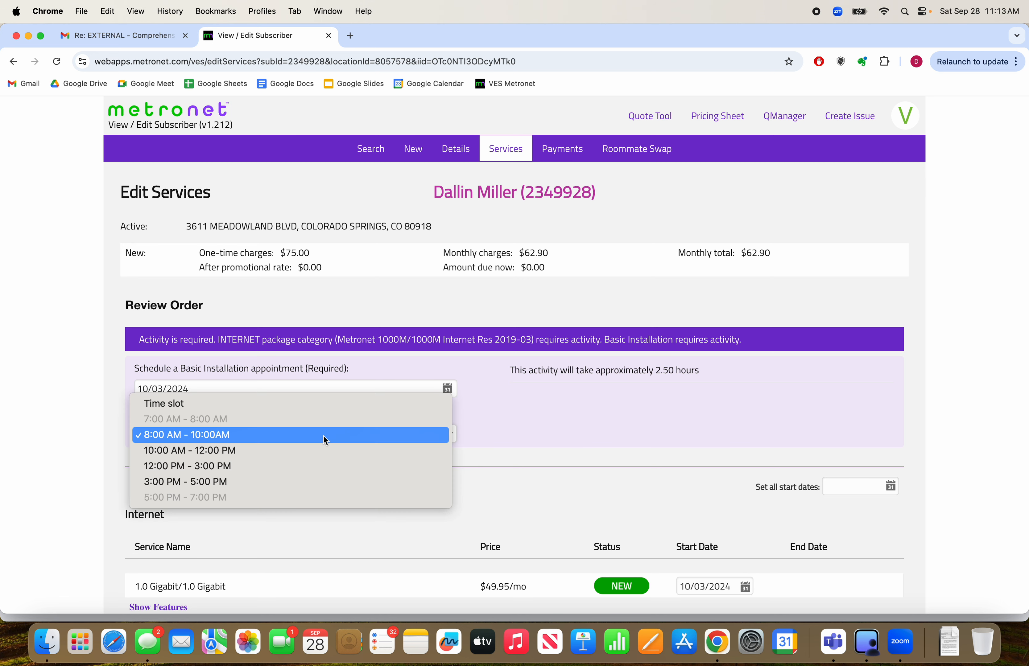
left_click(353, 435)
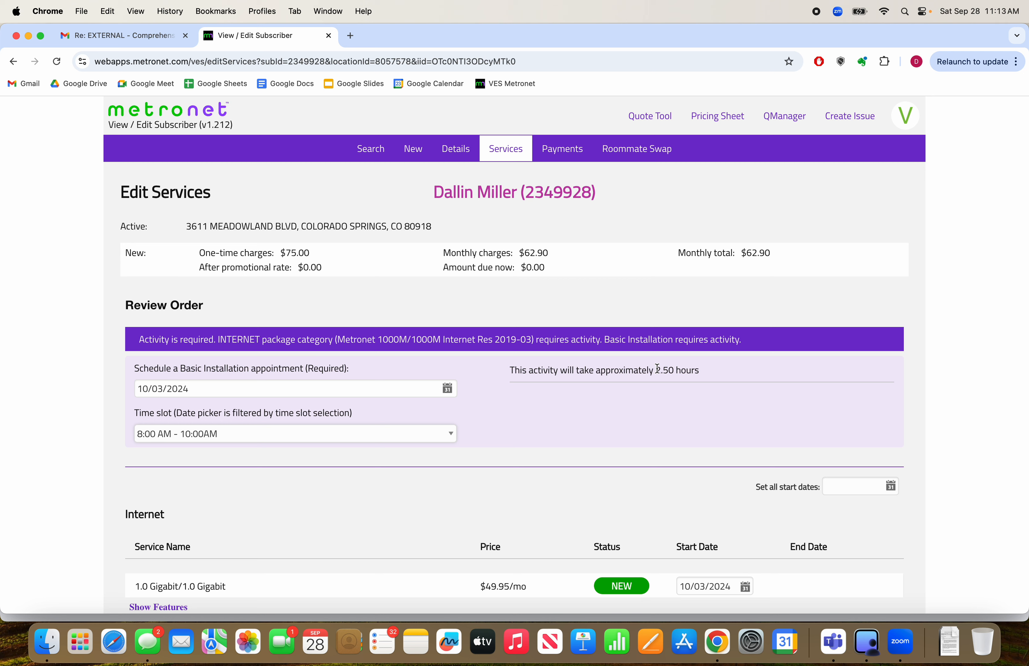
left_click_drag(656, 370, 687, 369)
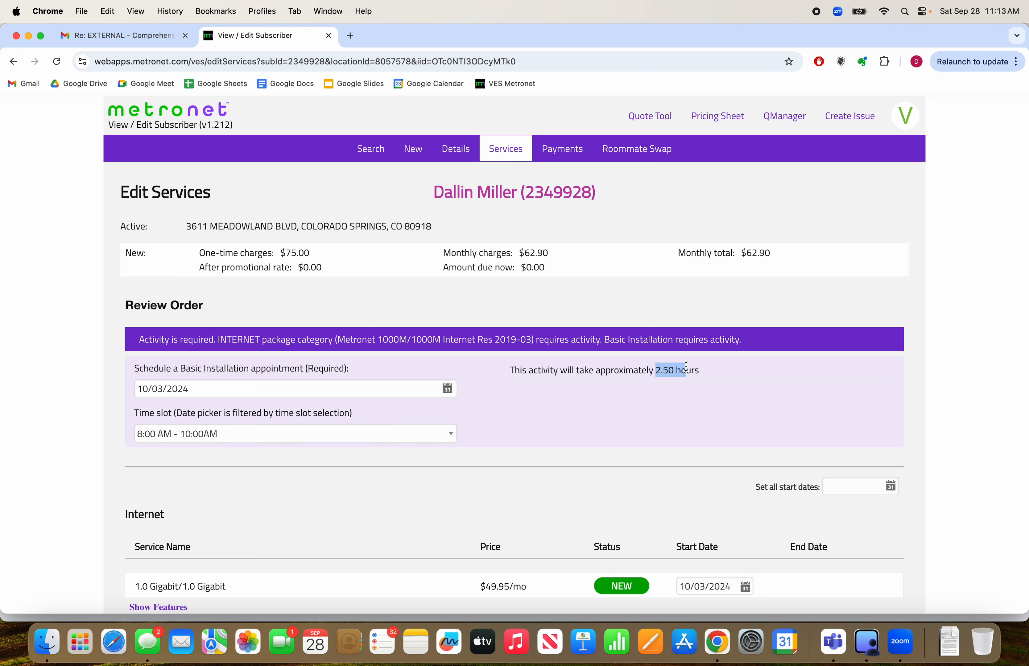
left_click(671, 370)
left_click_drag(656, 368, 674, 368)
left_click(672, 369)
Set all service start dates on the order to 10/03/2024
scroll(818, 355, "down", 3)
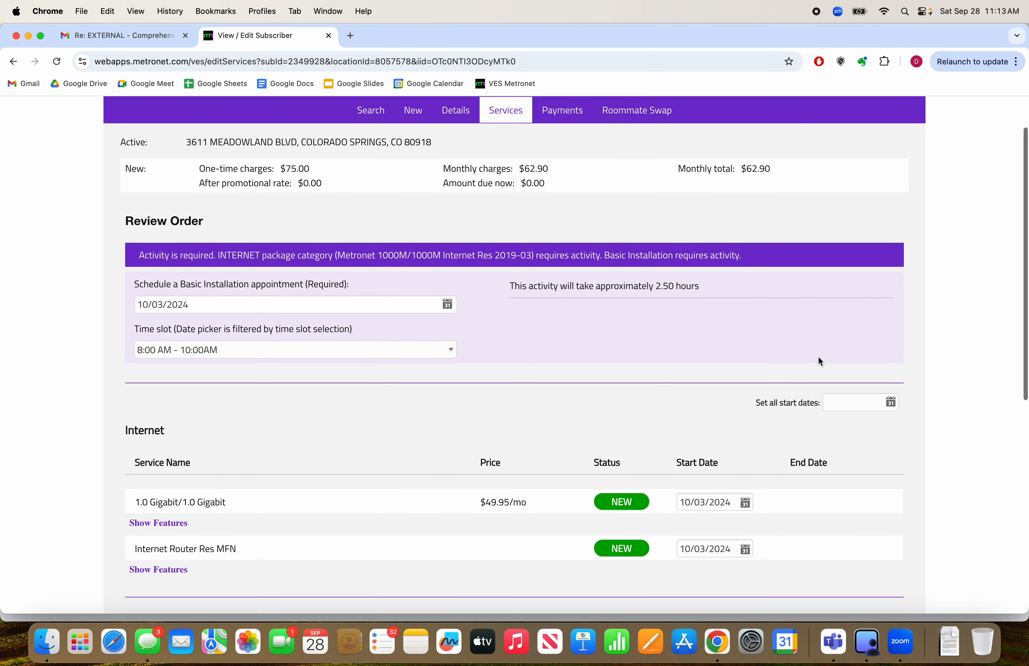
left_click(879, 401)
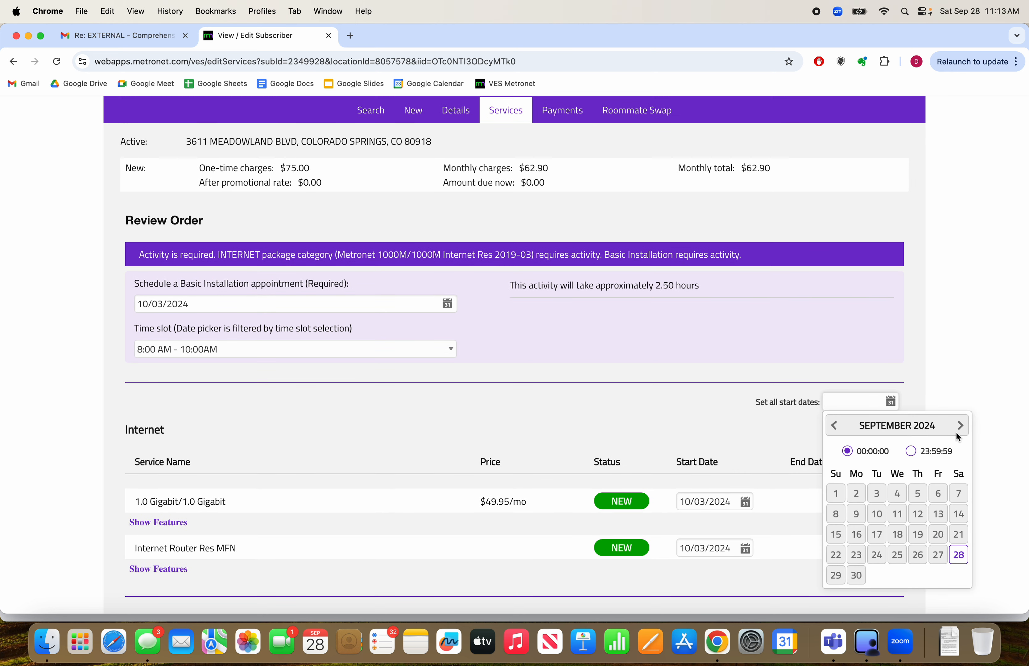
left_click(960, 426)
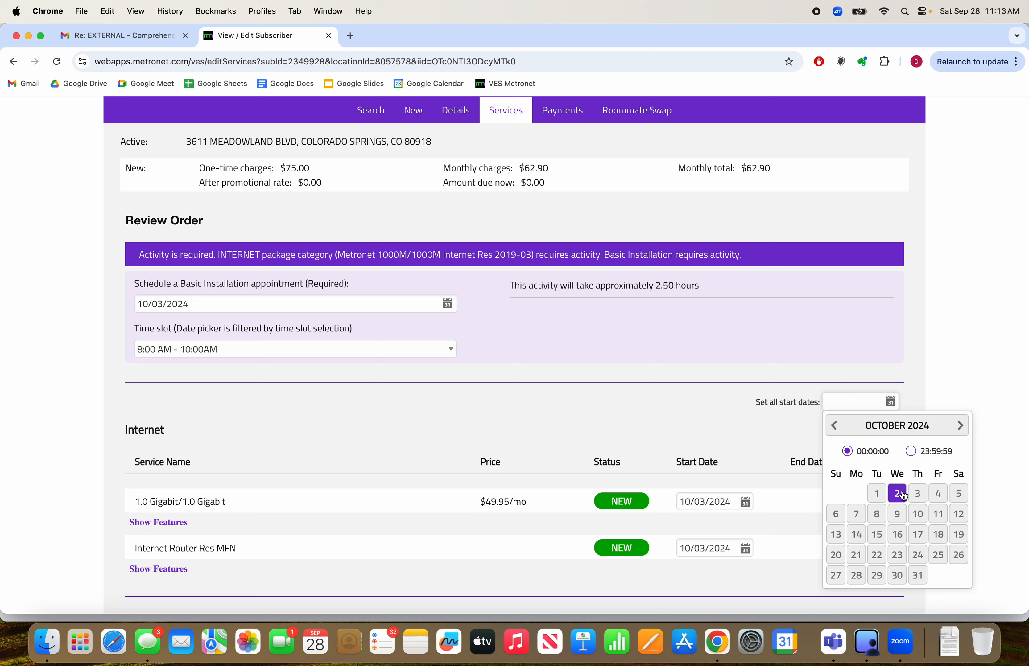
left_click(918, 494)
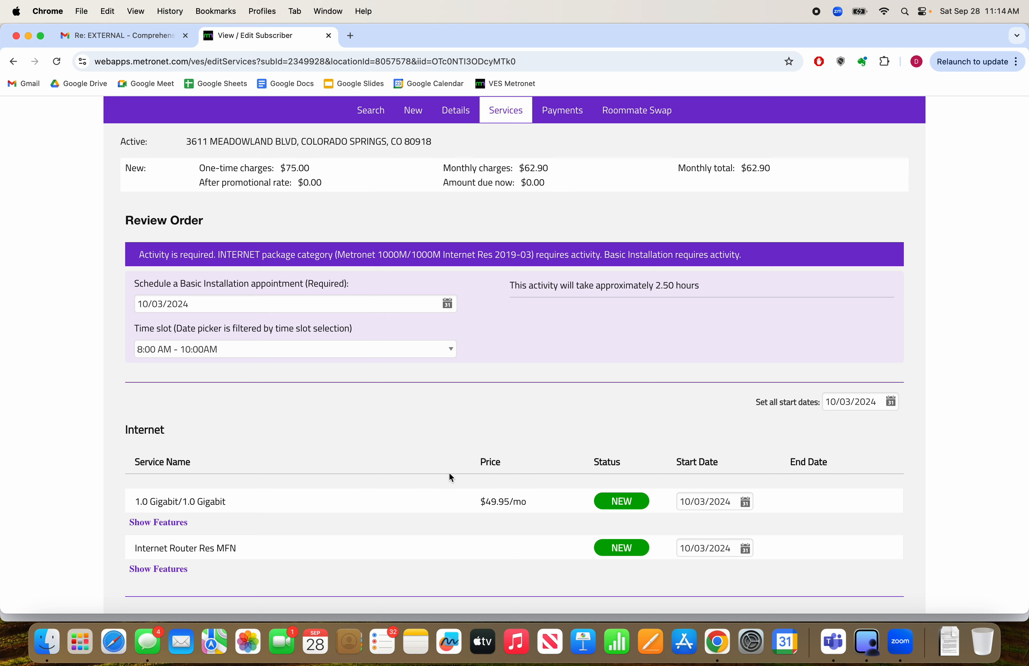
Record Walk In as the way the order was placed
scroll(533, 416, "down", 5)
scroll(535, 417, "down", 2)
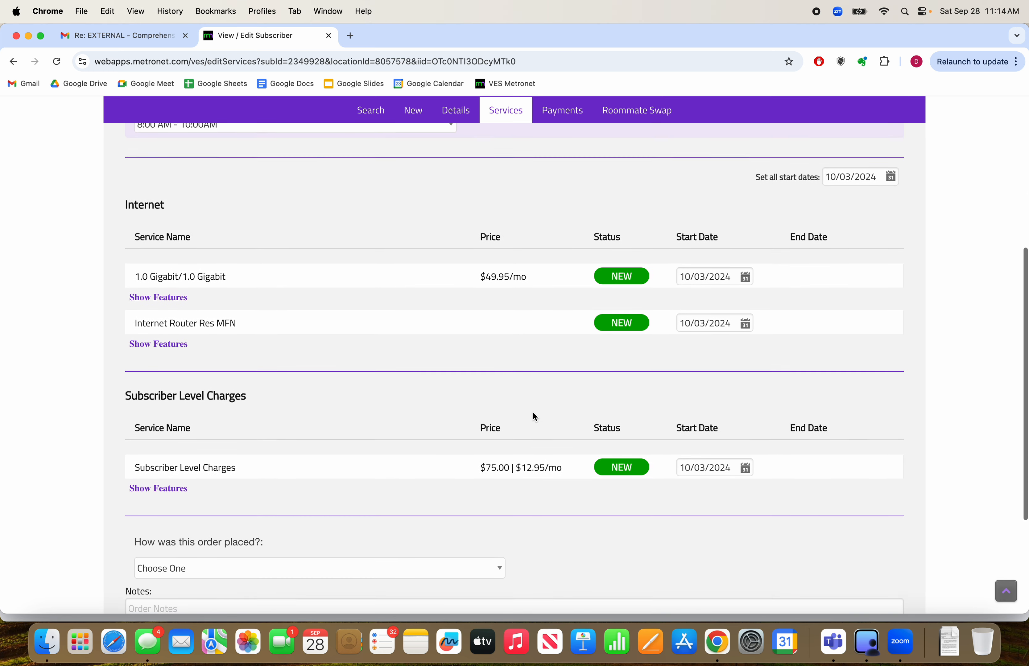
scroll(578, 330, "down", 3)
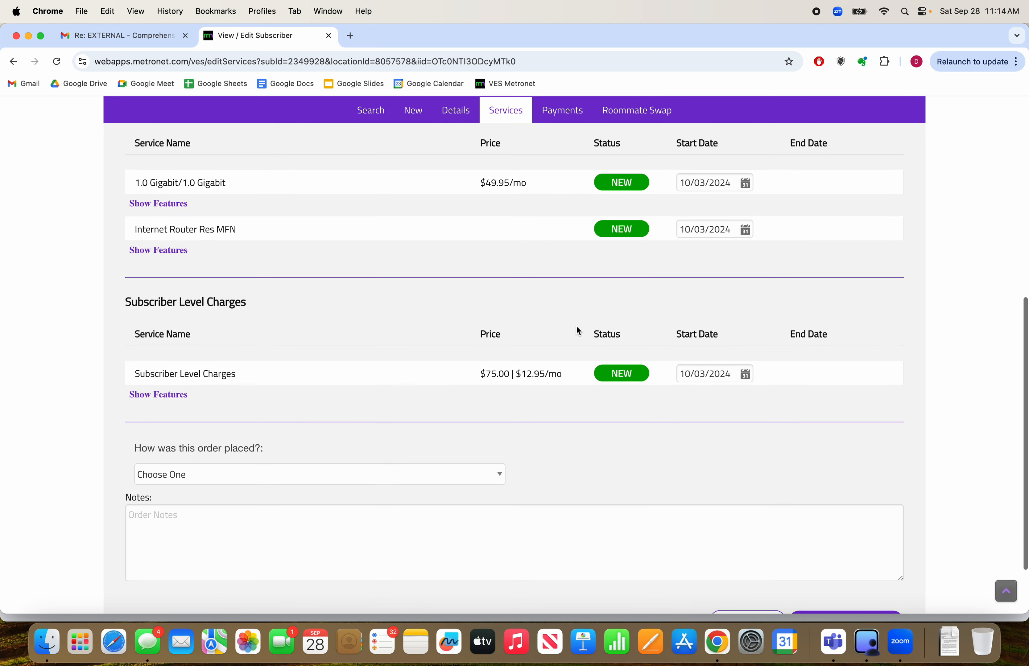
left_click(454, 473)
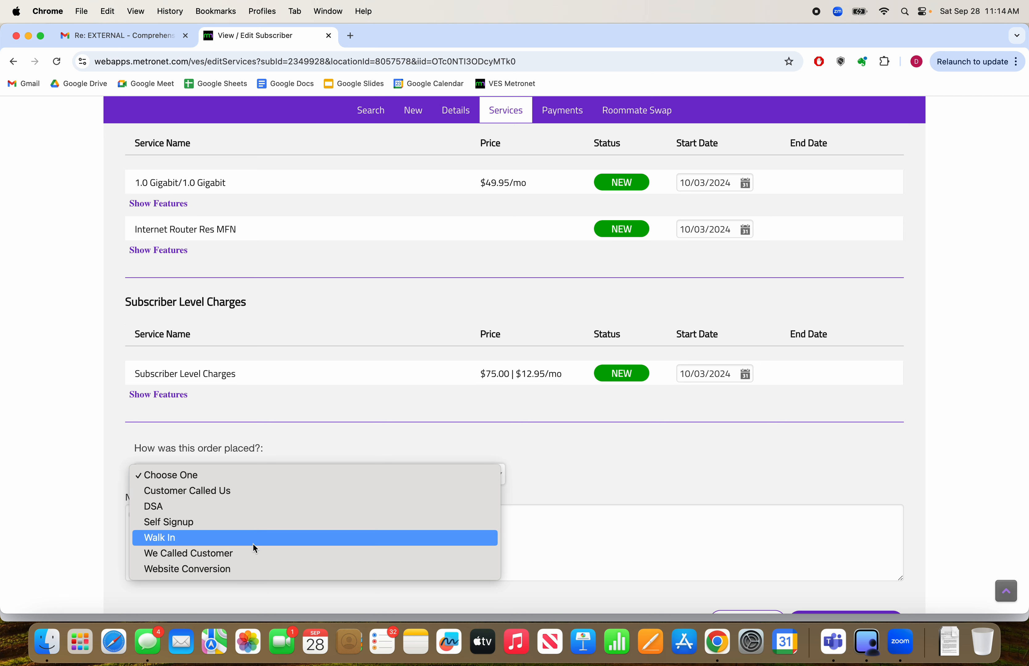
left_click(261, 535)
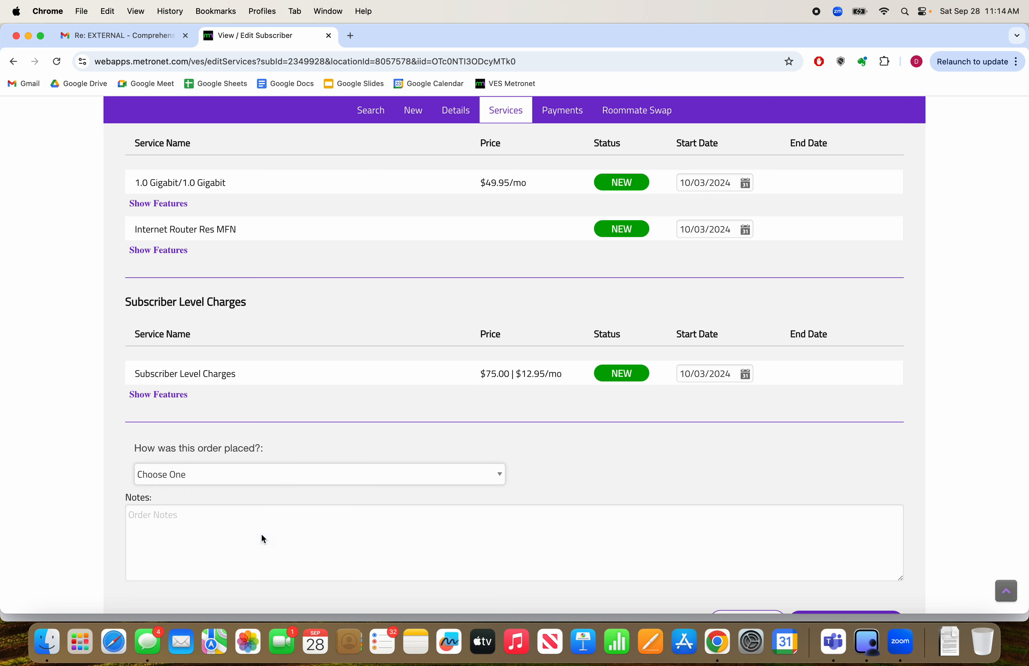
Add the order note "Prefers router in their office located in the middle of their house. Has sprinklers"
left_click(247, 525)
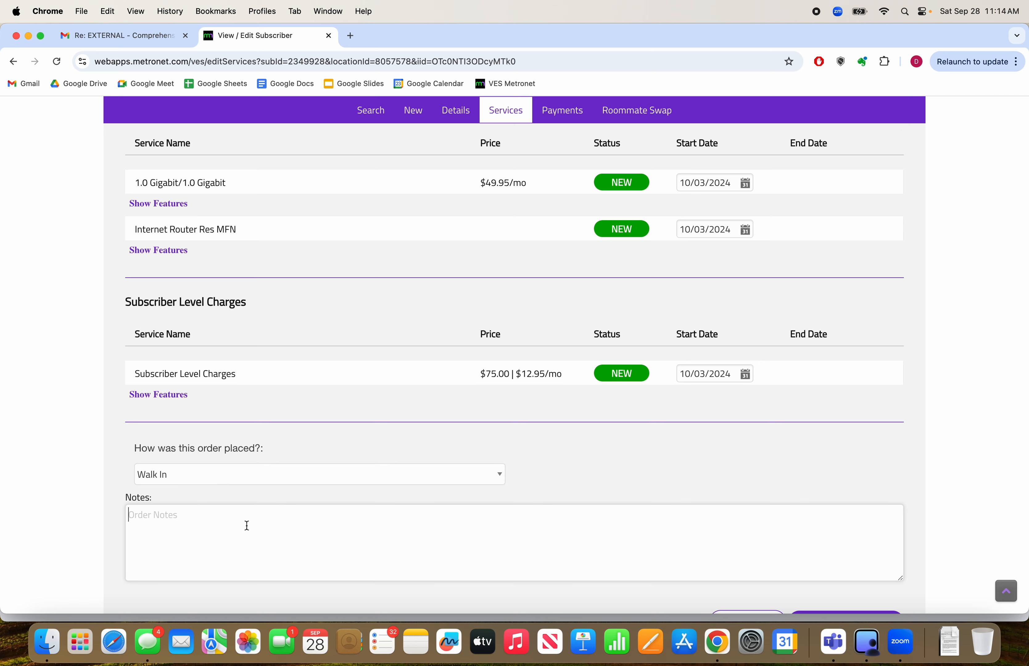
type("Prefers router in their office locate")
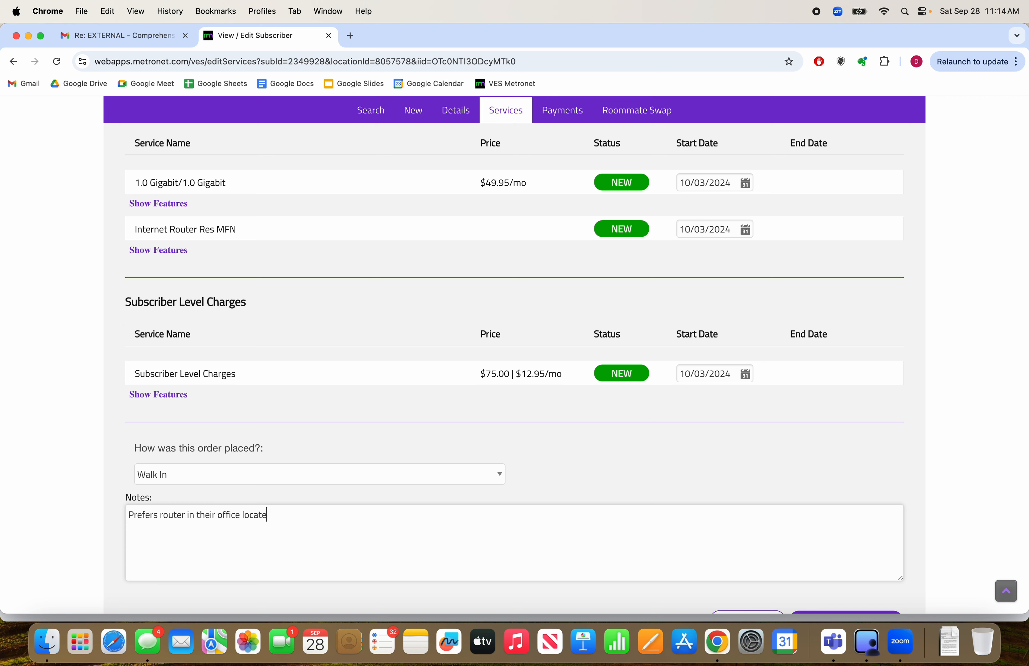
type("d in the middle of their house. Has sprinklers")
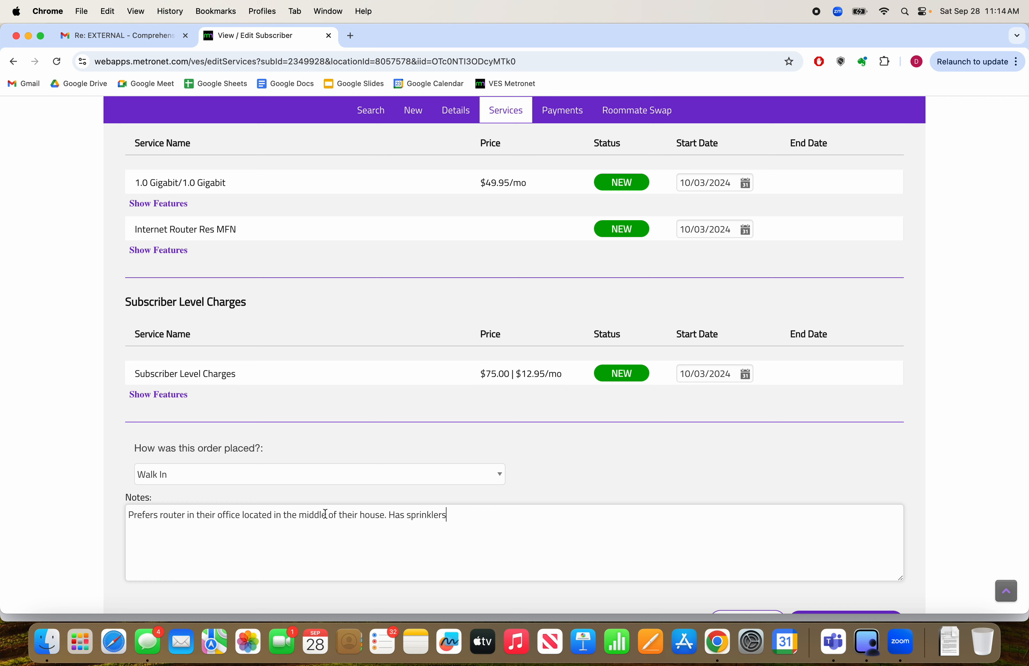
Review the order's subscriber name and account number, charges, installation appointment and service start dates
scroll(575, 437, "down", 2)
scroll(577, 440, "down", 2)
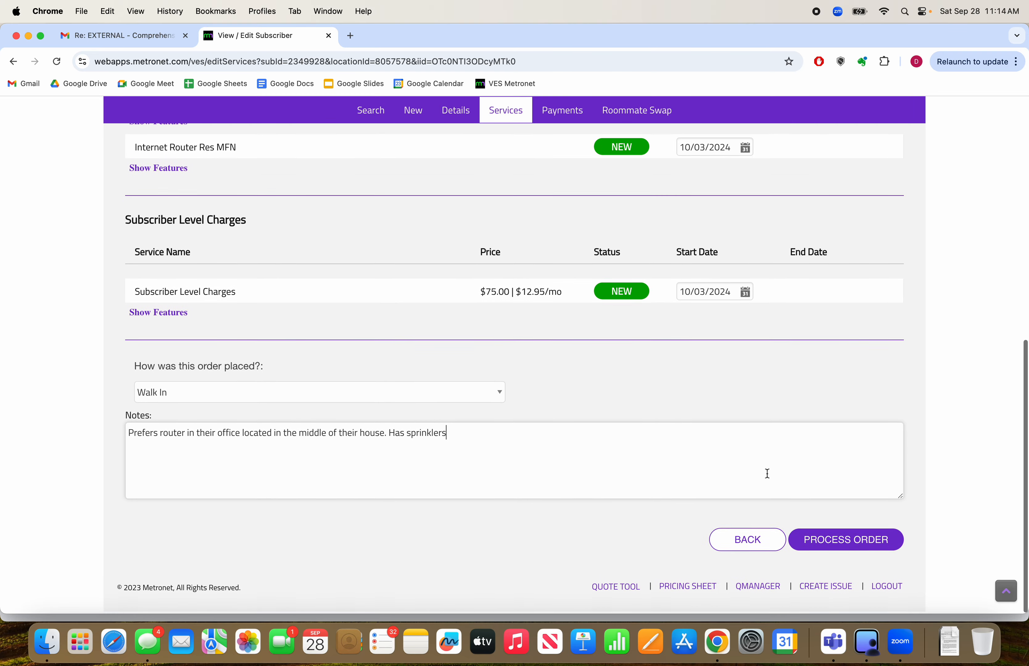
scroll(798, 380, "up", 20)
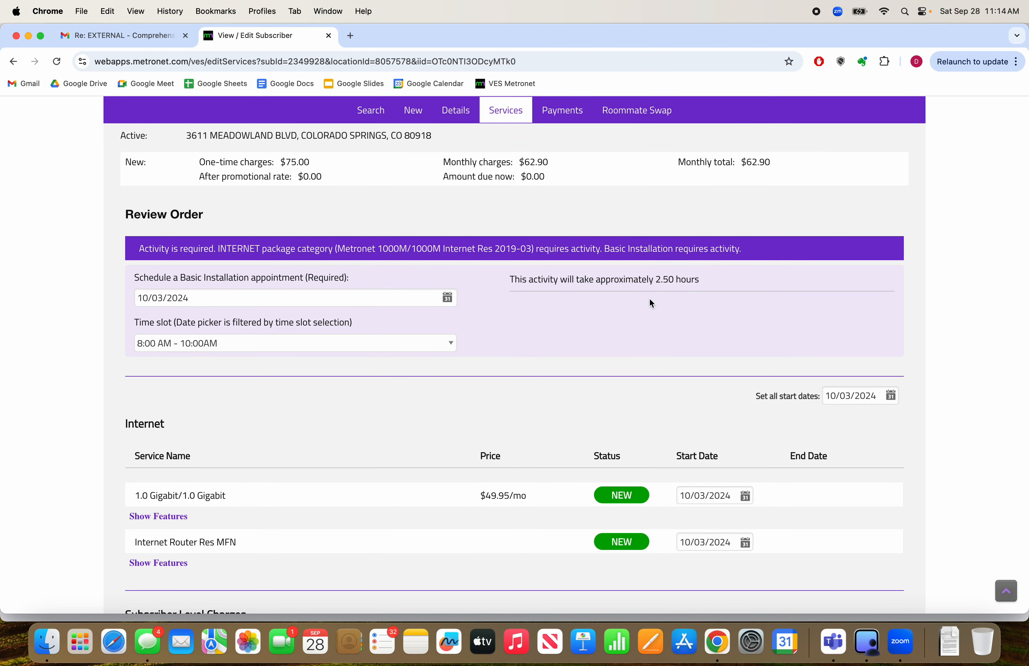
scroll(634, 399, "up", 5)
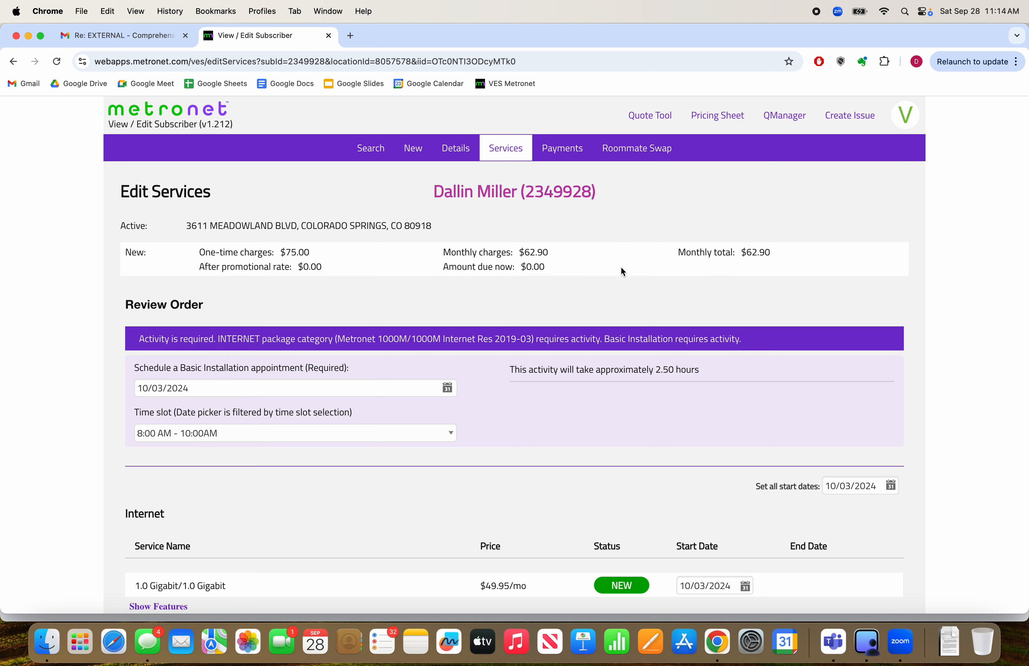
scroll(692, 407, "down", 10)
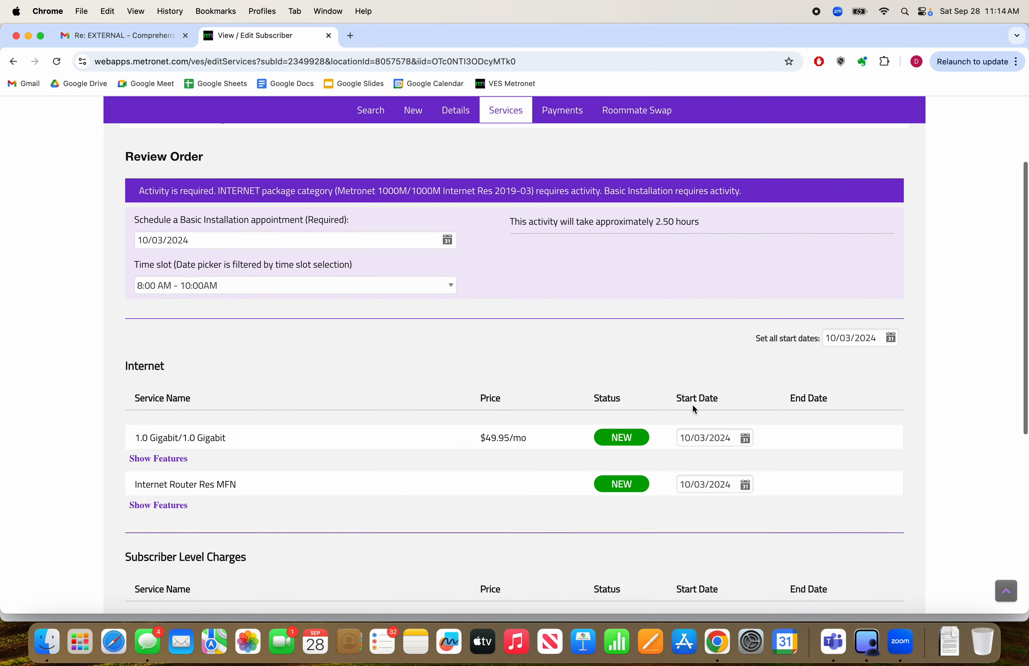
scroll(694, 410, "up", 10)
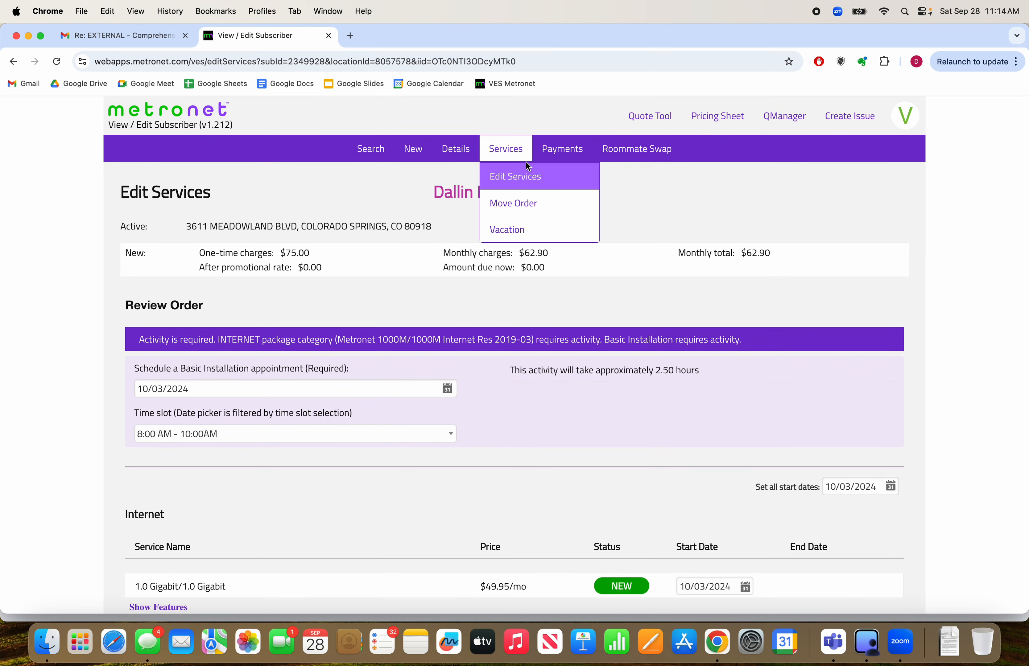
scroll(646, 422, "down", 8)
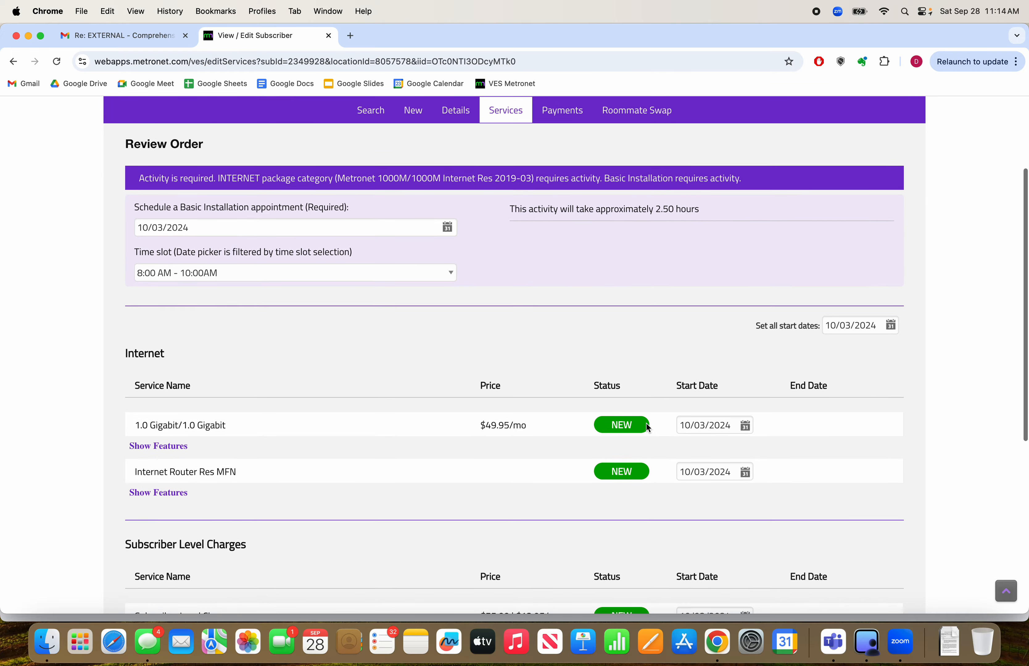
scroll(647, 429, "up", 8)
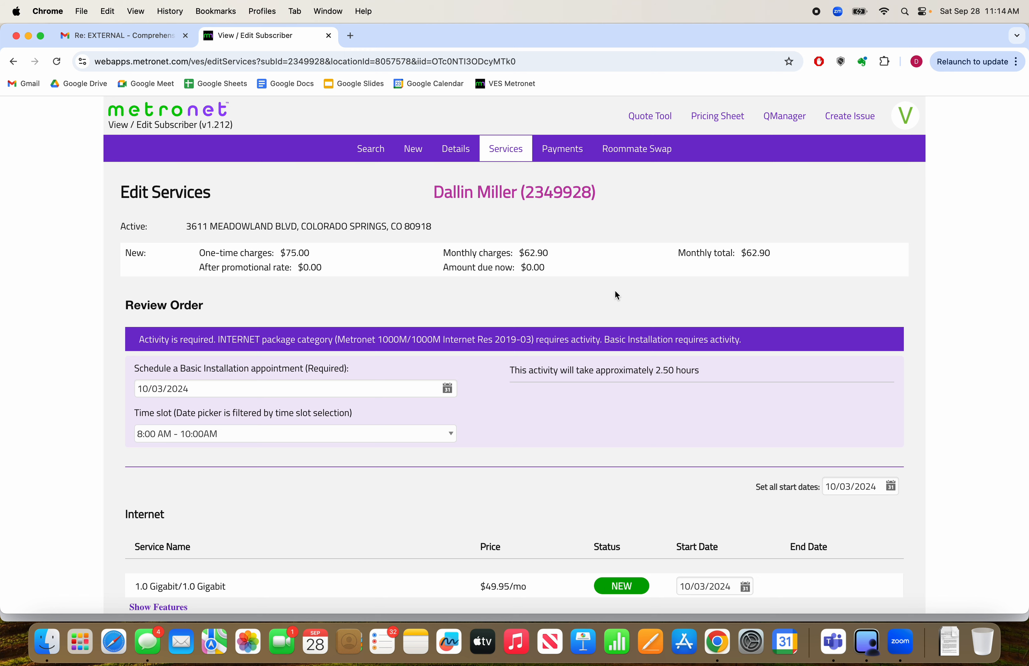
scroll(616, 295, "down", 1)
scroll(616, 292, "up", 1)
left_click_drag(432, 189, 595, 189)
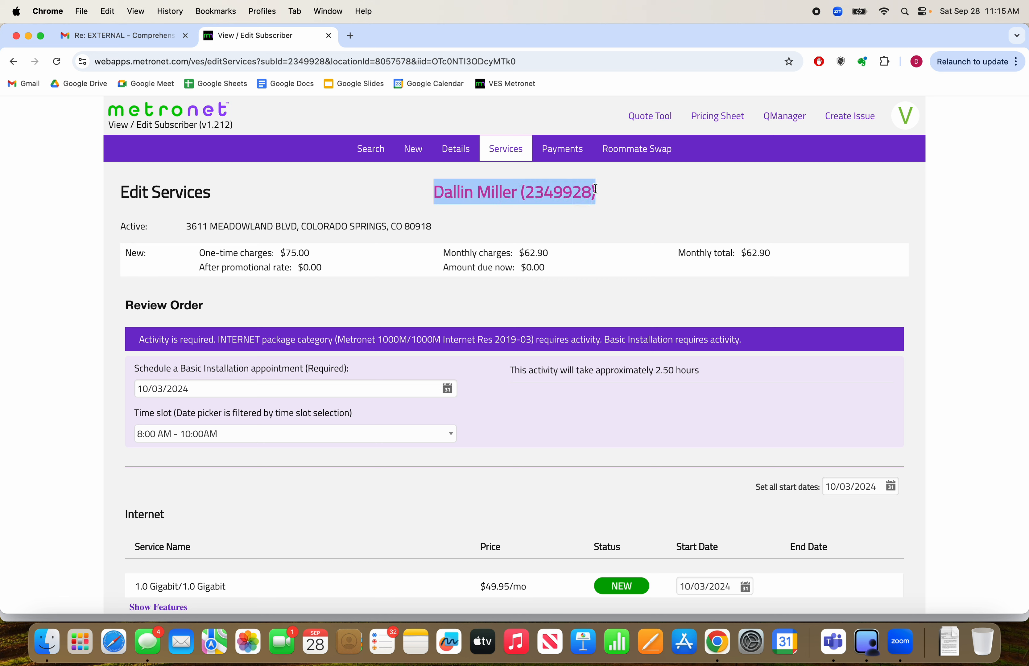
left_click(610, 195)
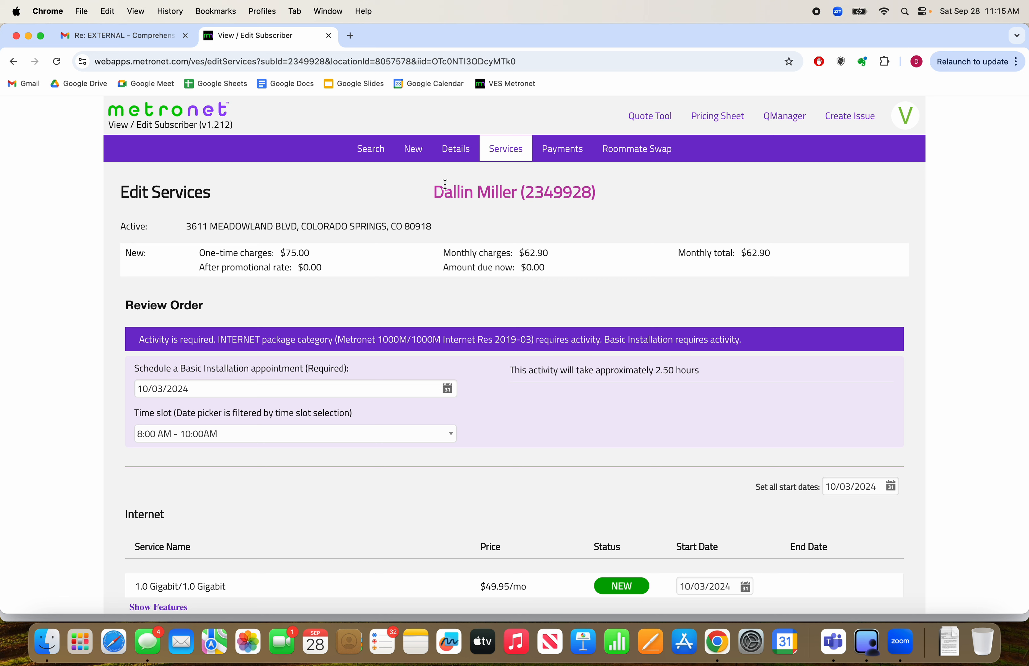
left_click_drag(446, 185, 606, 203)
left_click(608, 203)
double_click(530, 252)
left_click(531, 251)
scroll(680, 438, "down", 5)
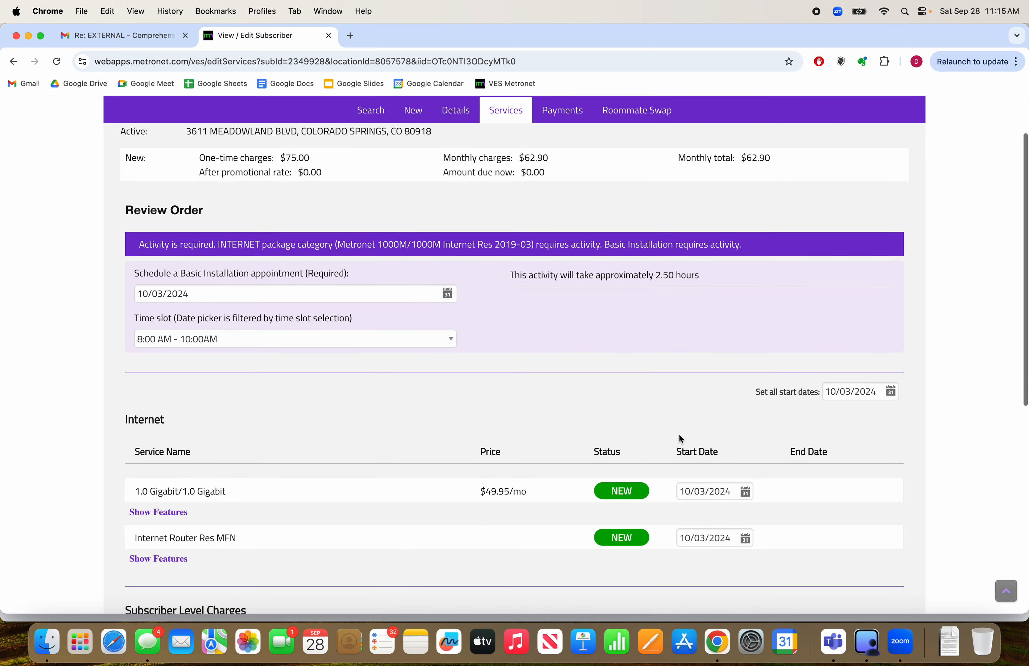
scroll(680, 439, "up", 4)
scroll(681, 438, "down", 2)
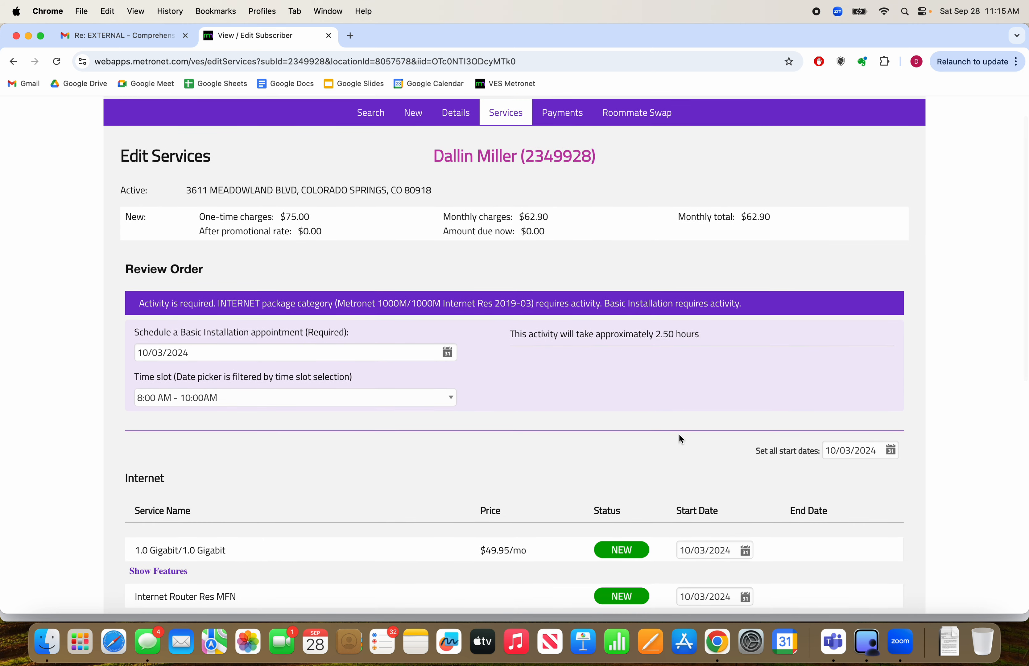
scroll(681, 438, "down", 3)
scroll(680, 438, "up", 2)
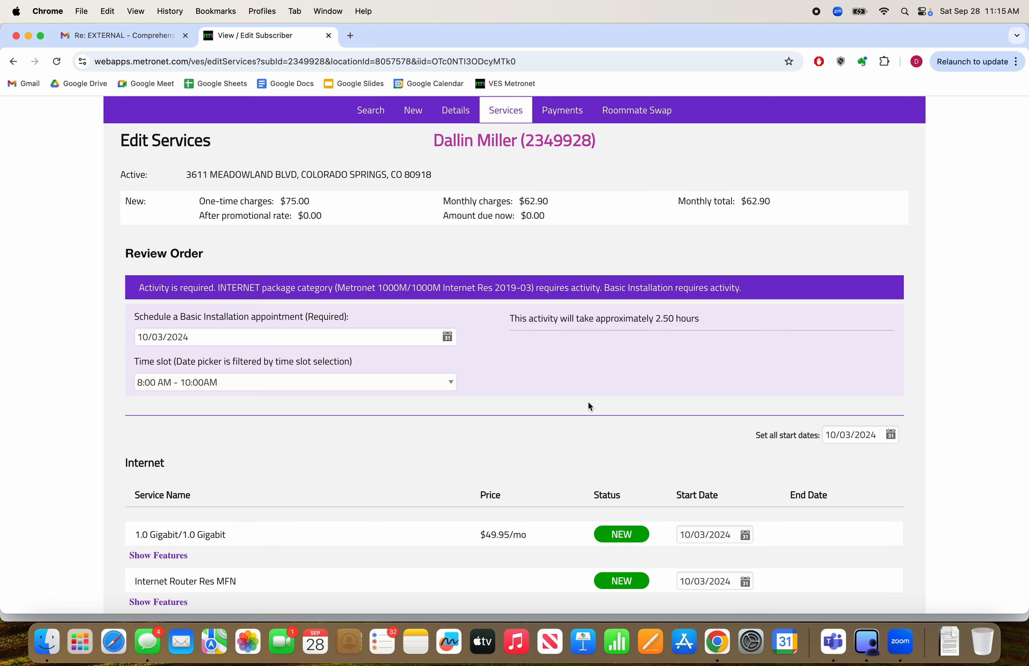
Process the reviewed order for the new subscriber
scroll(609, 420, "down", 10)
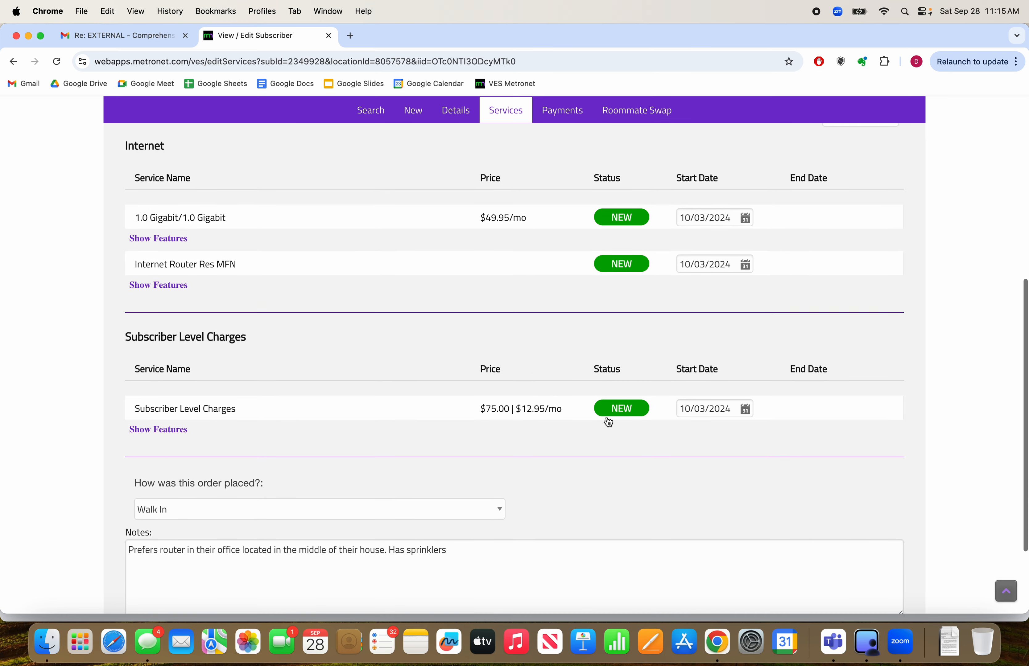
scroll(609, 420, "down", 2)
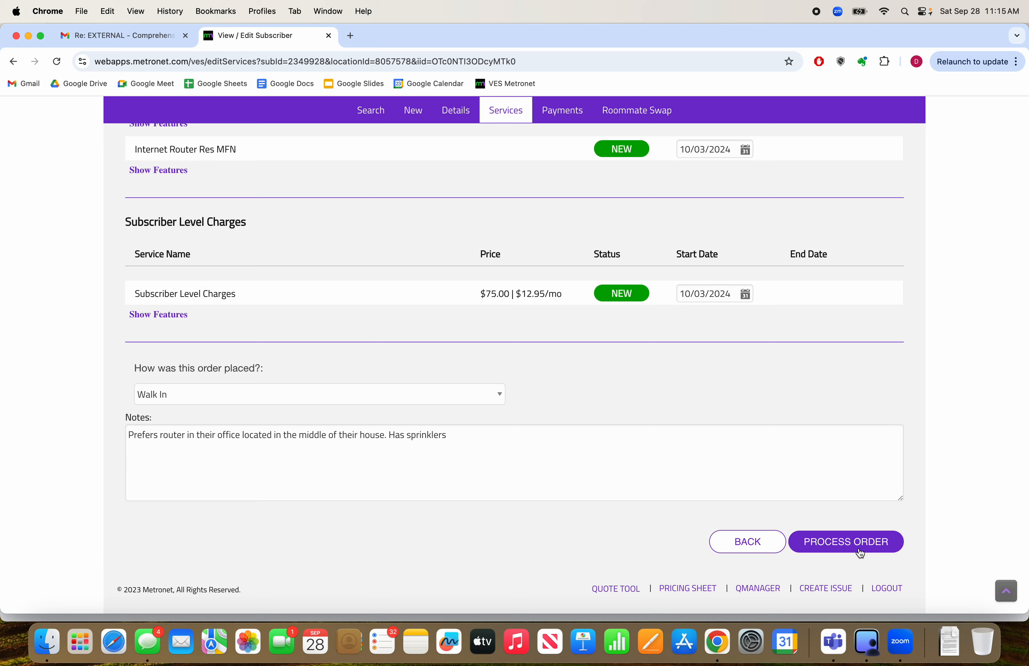
left_click(848, 546)
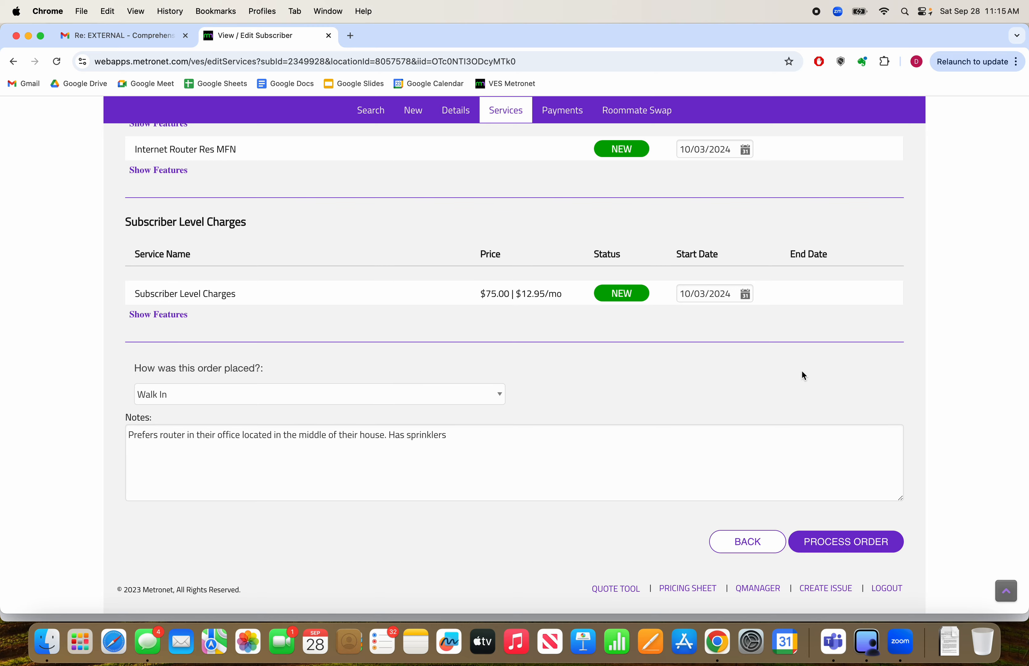